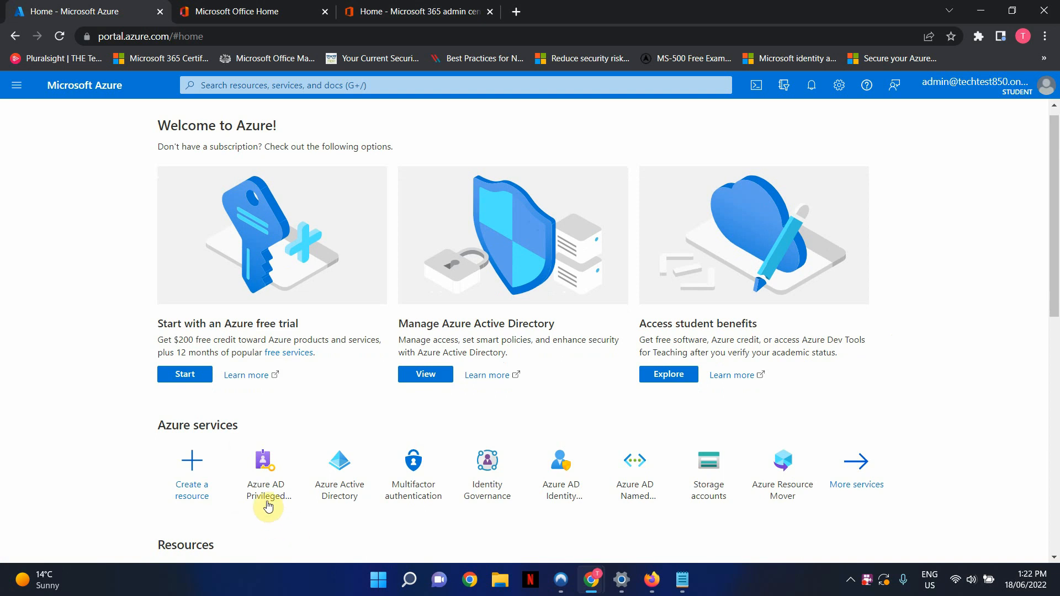
- Open the access reviews for Azure AD roles in Privileged Identity Management and start creating a new review
{"action": "left_click", "coordinate": [267, 491]}
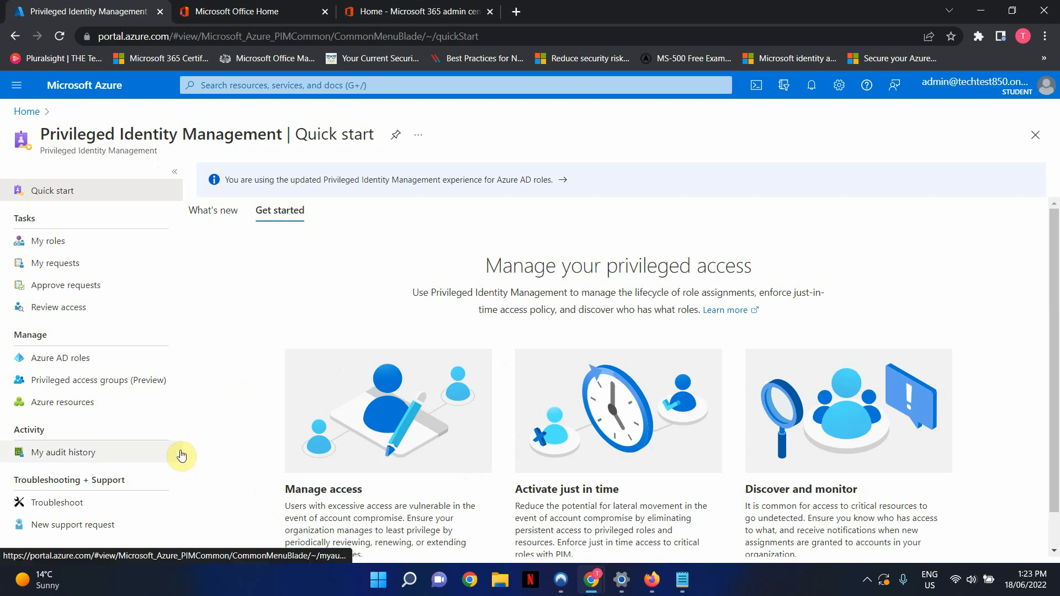
{"action": "left_click", "coordinate": [72, 365]}
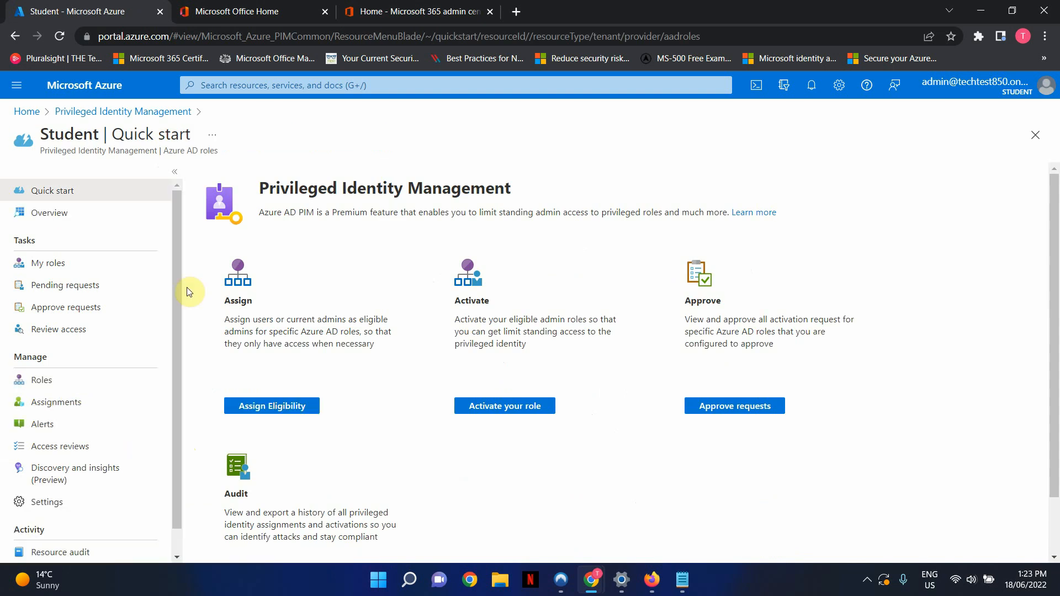
{"action": "left_click_drag", "start_coordinate": [180, 291], "coordinate": [178, 327]}
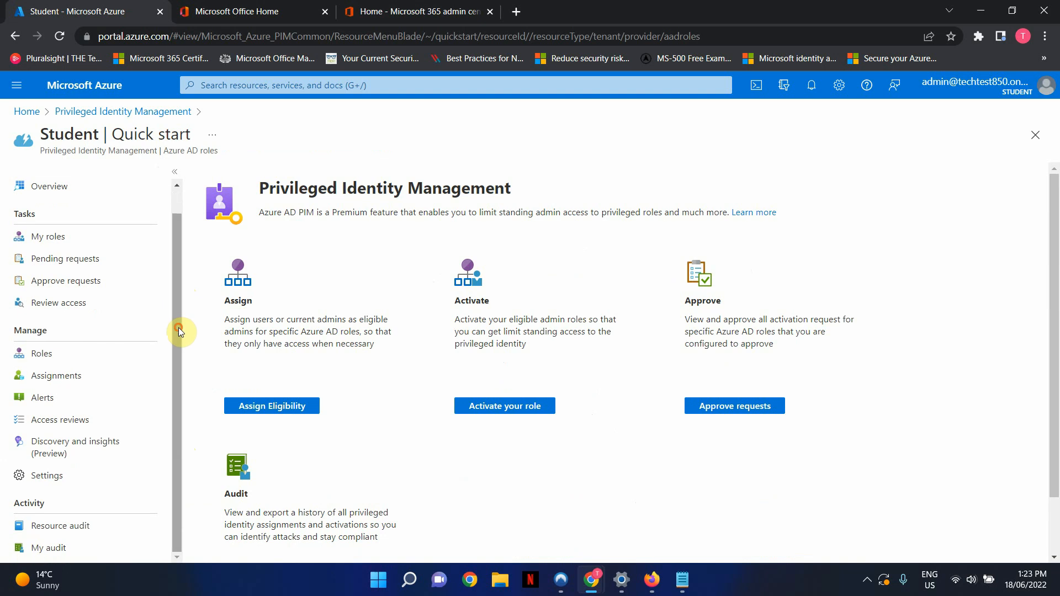
{"action": "left_click", "coordinate": [46, 423]}
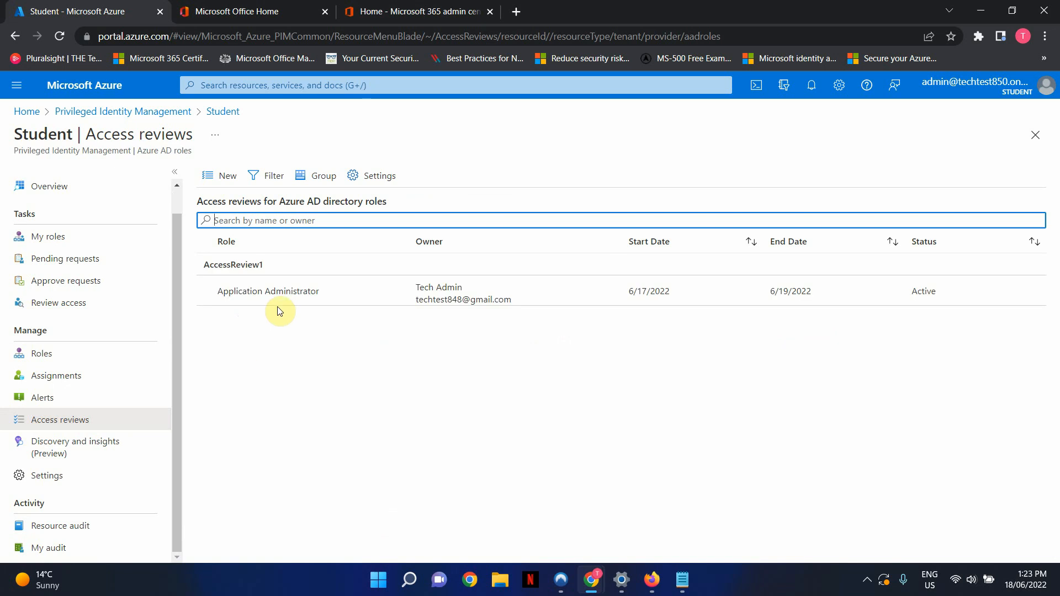
{"action": "left_click", "coordinate": [227, 178]}
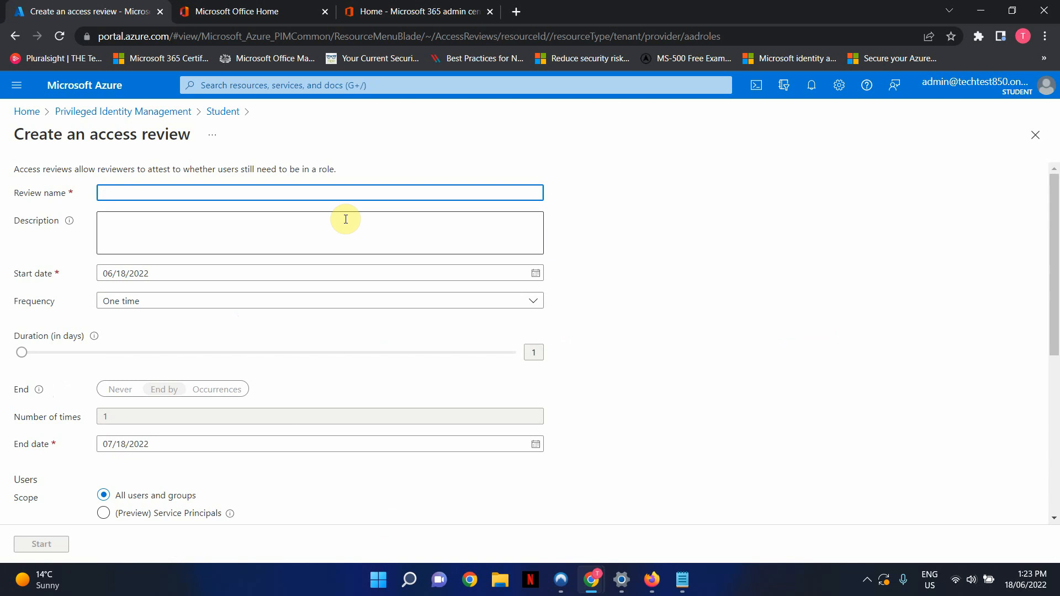
- Name the review Test Access Review and set its end date to 06/19/2022
{"action": "type", "text": "Test Access Review"}
{"action": "left_click", "coordinate": [160, 237]}
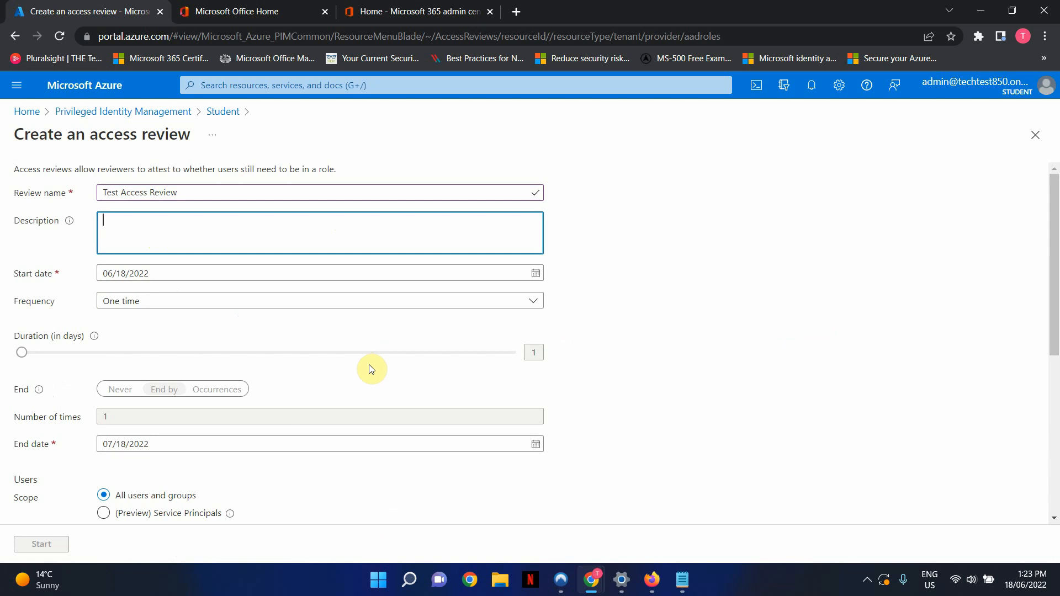
{"action": "scroll", "coordinate": [369, 367], "scroll_direction": "down", "scroll_amount": 1}
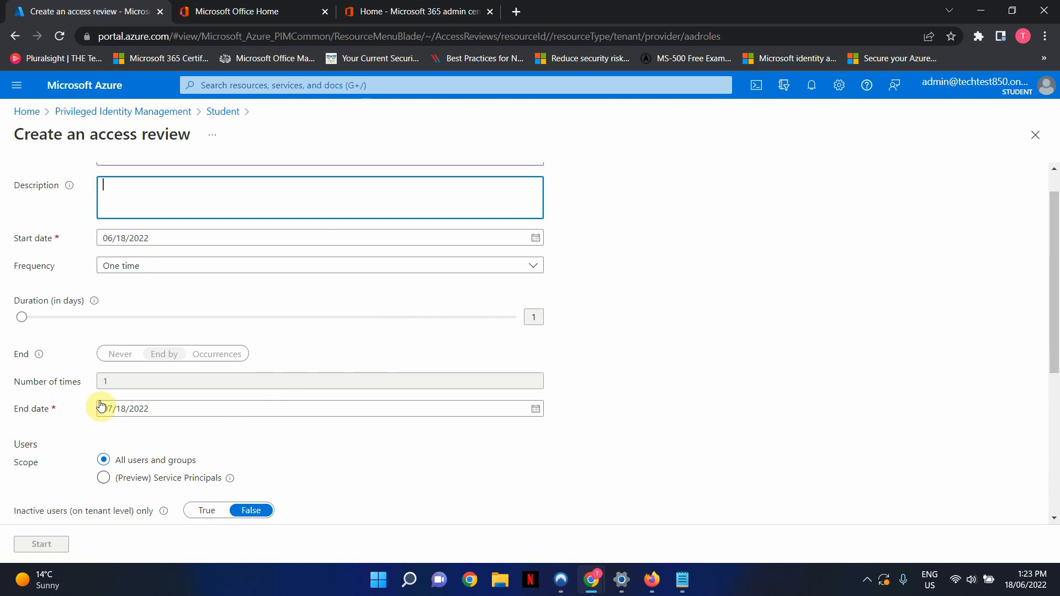
{"action": "left_click", "coordinate": [126, 407]}
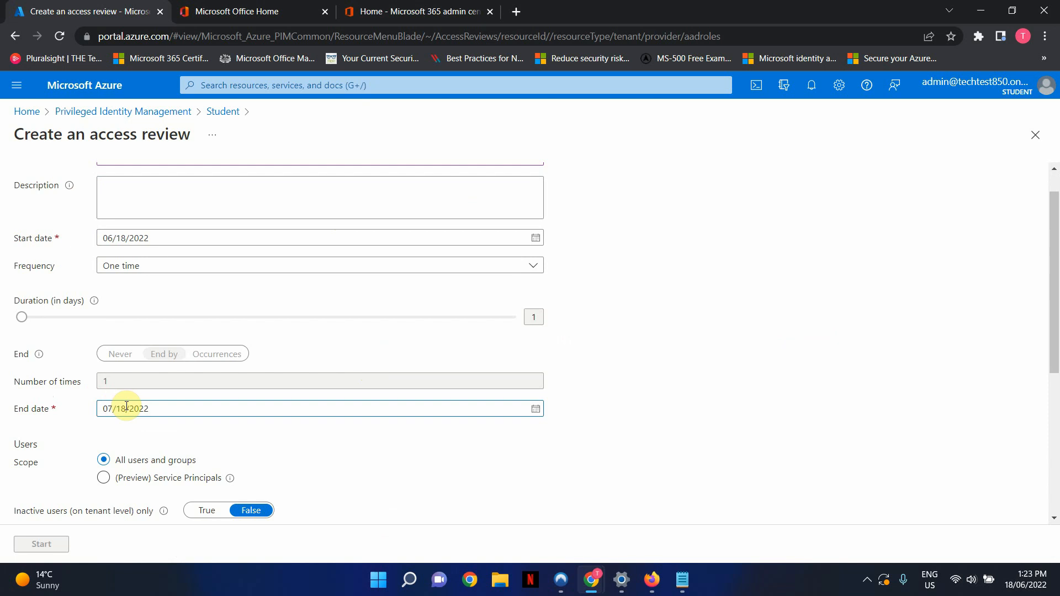
{"action": "key", "text": "BackSpace"}
{"action": "type", "text": "5"}
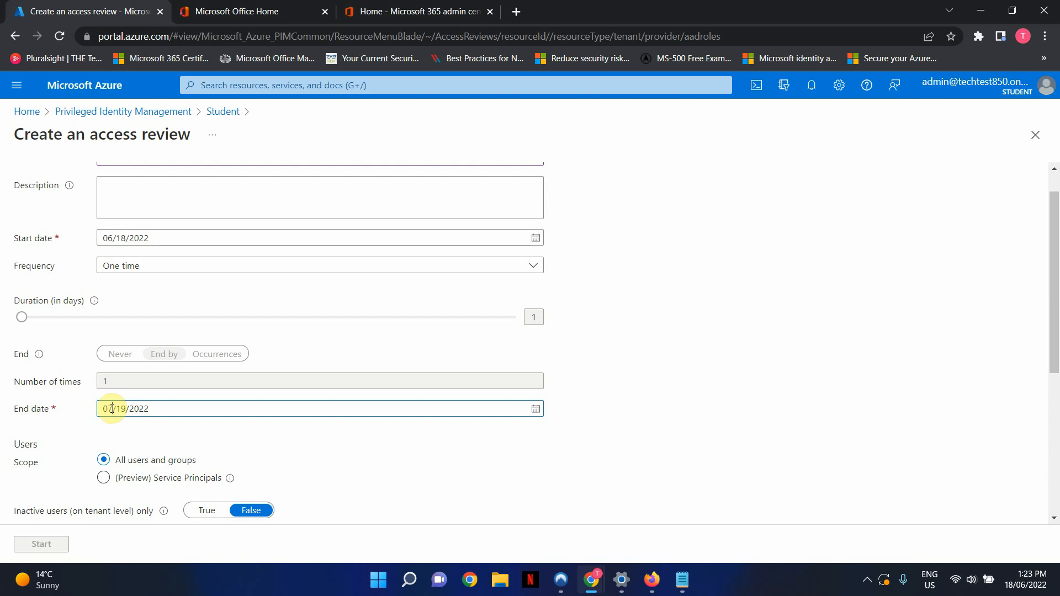
{"action": "key", "text": "BackSpace"}
{"action": "type", "text": "6"}
- Search the privileged roles for "Authe" and select Authentication Administrator as the role to review
{"action": "scroll", "coordinate": [407, 375], "scroll_direction": "down", "scroll_amount": 1}
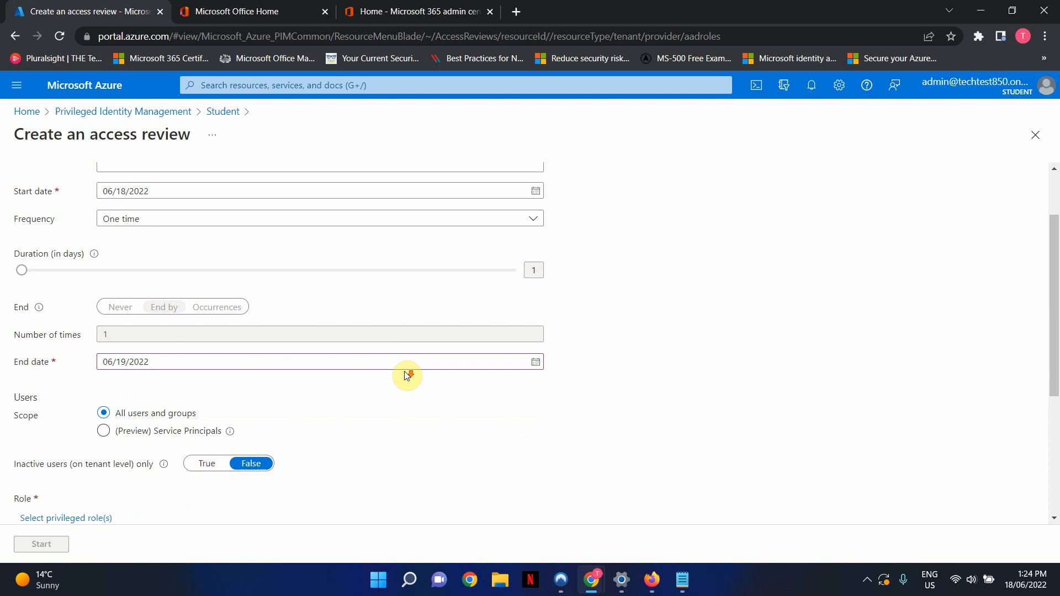
{"action": "scroll", "coordinate": [406, 374], "scroll_direction": "down", "scroll_amount": 3}
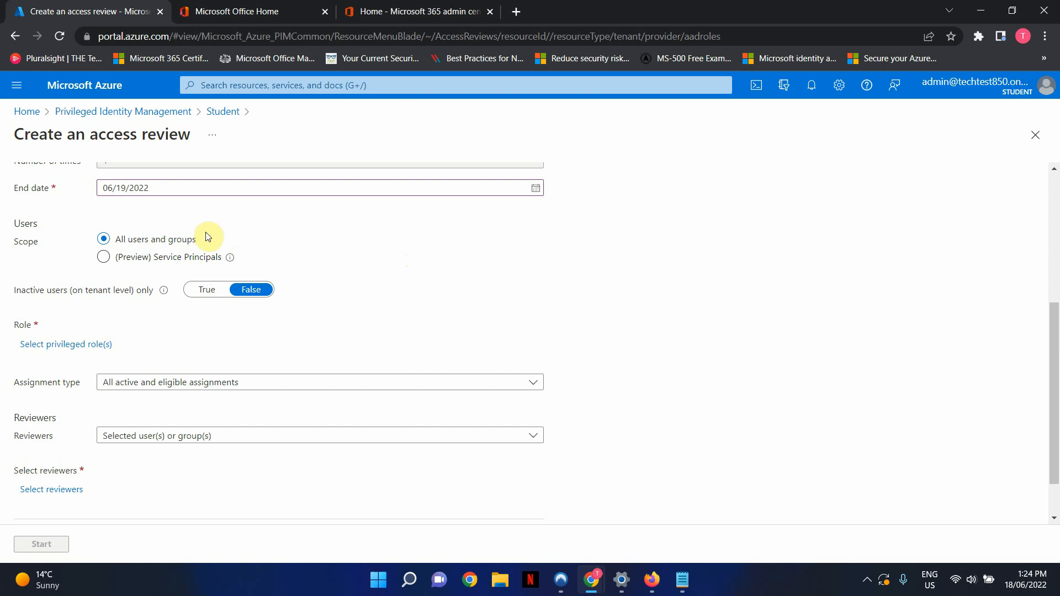
{"action": "scroll", "coordinate": [334, 285], "scroll_direction": "down", "scroll_amount": 2}
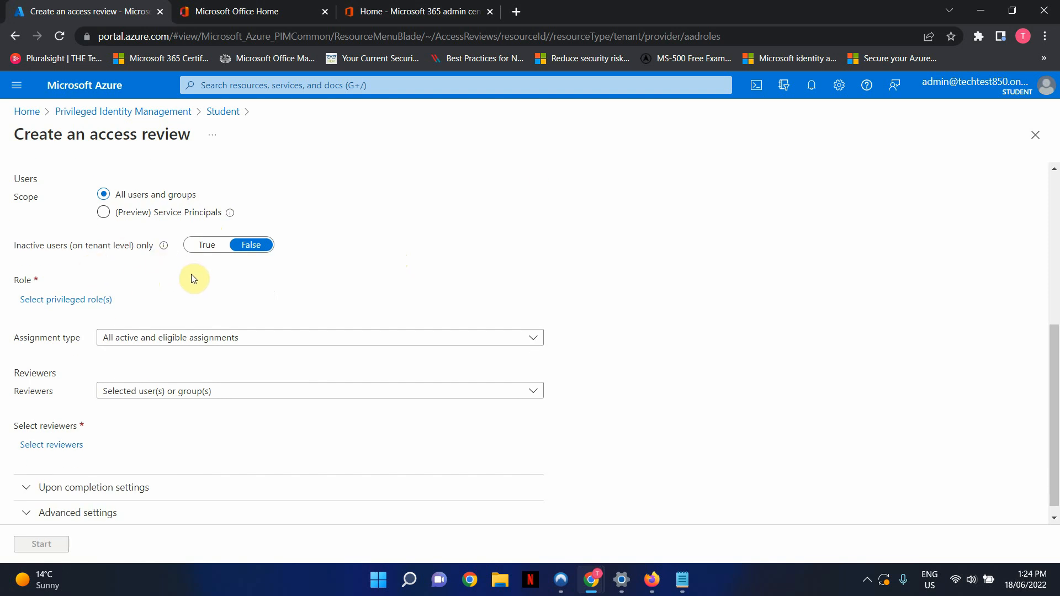
{"action": "scroll", "coordinate": [191, 274], "scroll_direction": "down", "scroll_amount": 1}
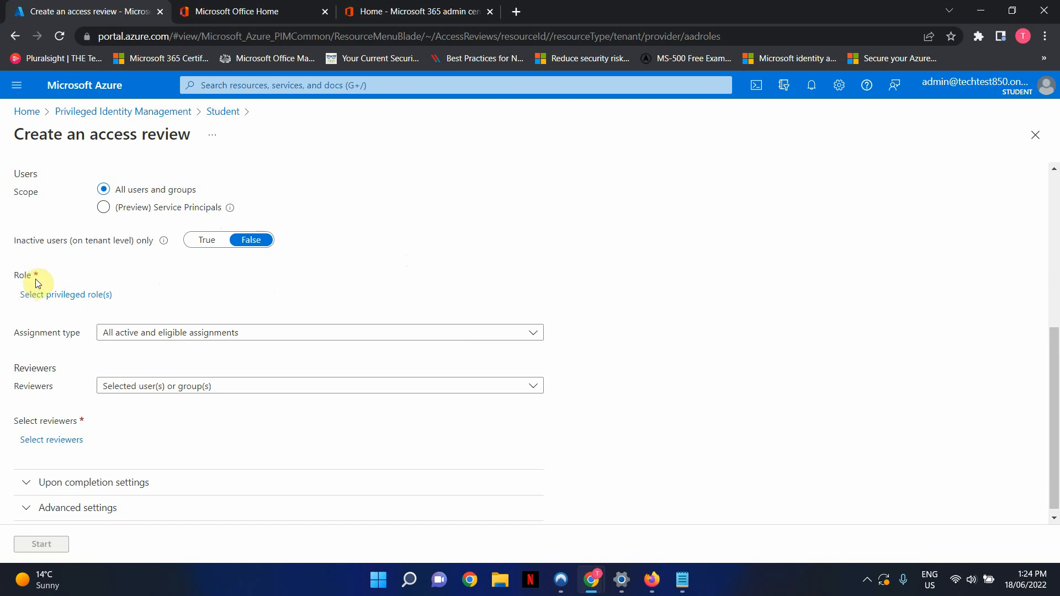
{"action": "left_click", "coordinate": [55, 294]}
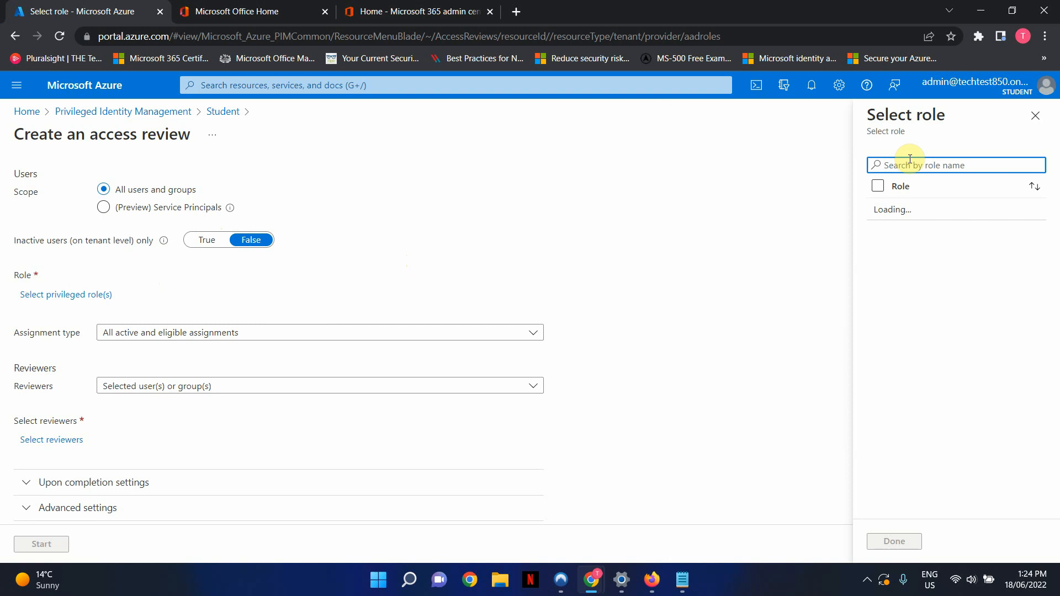
{"action": "type", "text": "Authe"}
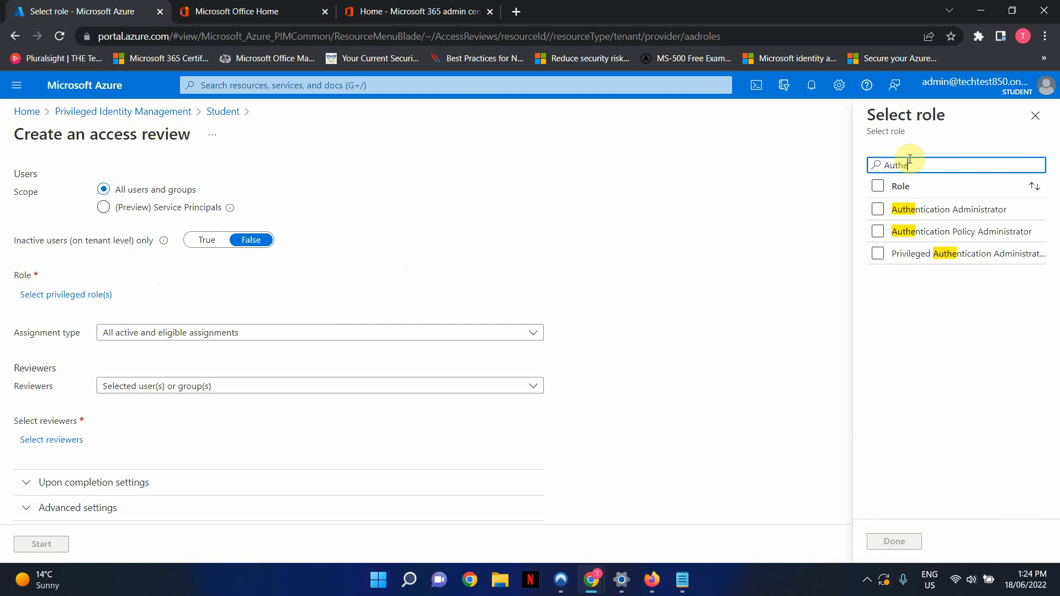
{"action": "left_click", "coordinate": [878, 210]}
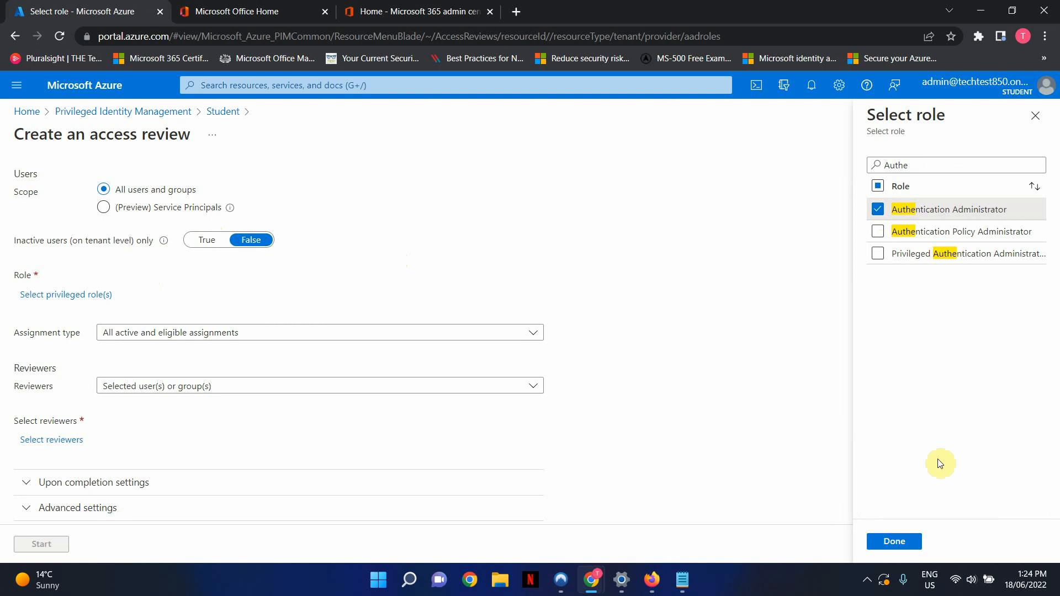
{"action": "left_click", "coordinate": [910, 543]}
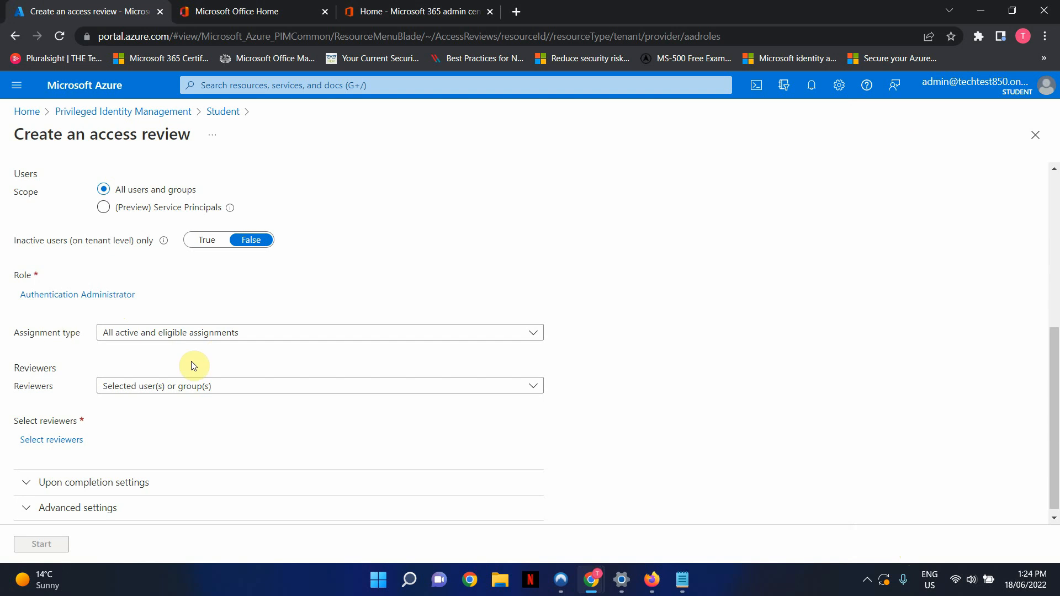
- Set the reviewers of the access review to Members (self)
{"action": "scroll", "coordinate": [194, 366], "scroll_direction": "down", "scroll_amount": 1}
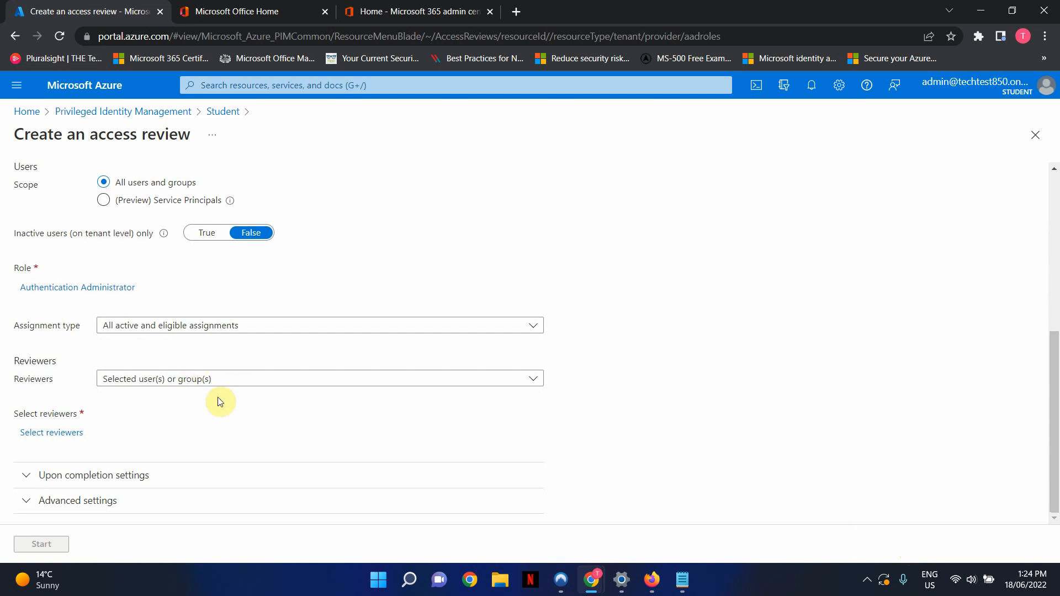
{"action": "left_click", "coordinate": [181, 380]}
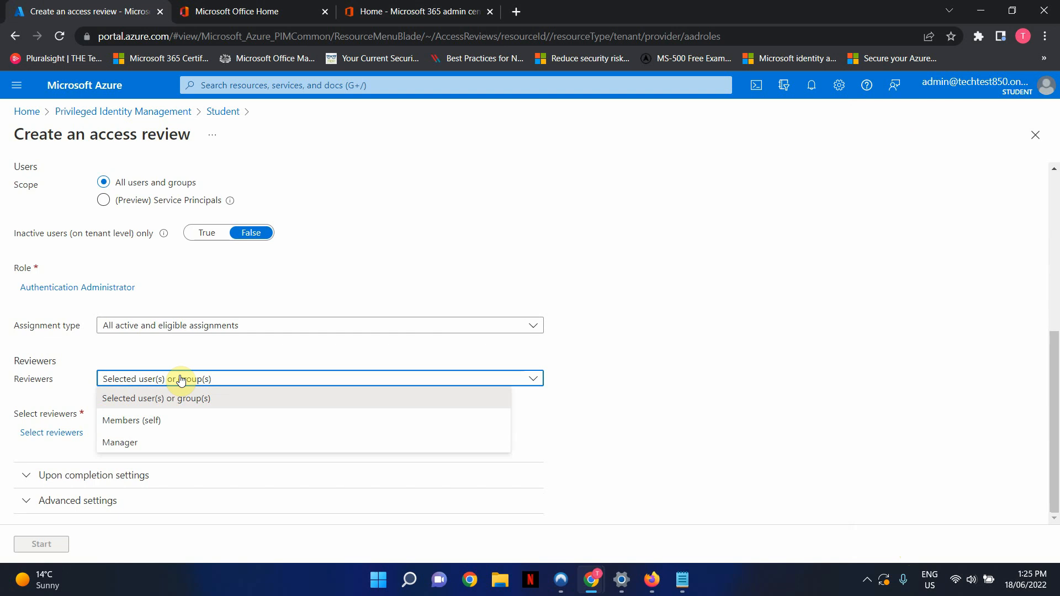
{"action": "left_click", "coordinate": [131, 423]}
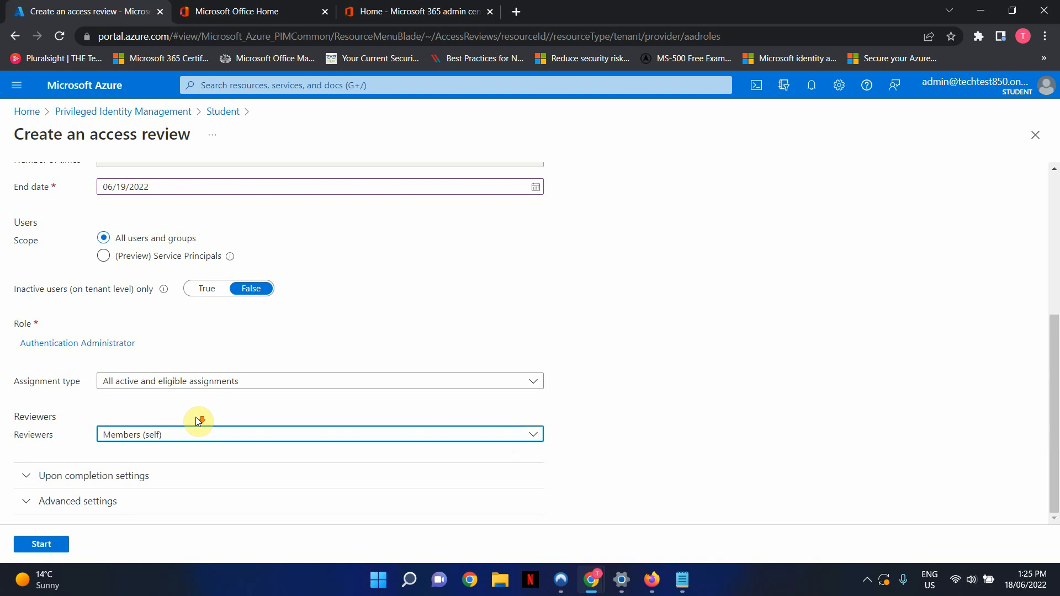
- Expand the upon completion settings and choose No change for the case that reviewers don't respond
{"action": "left_click", "coordinate": [43, 475]}
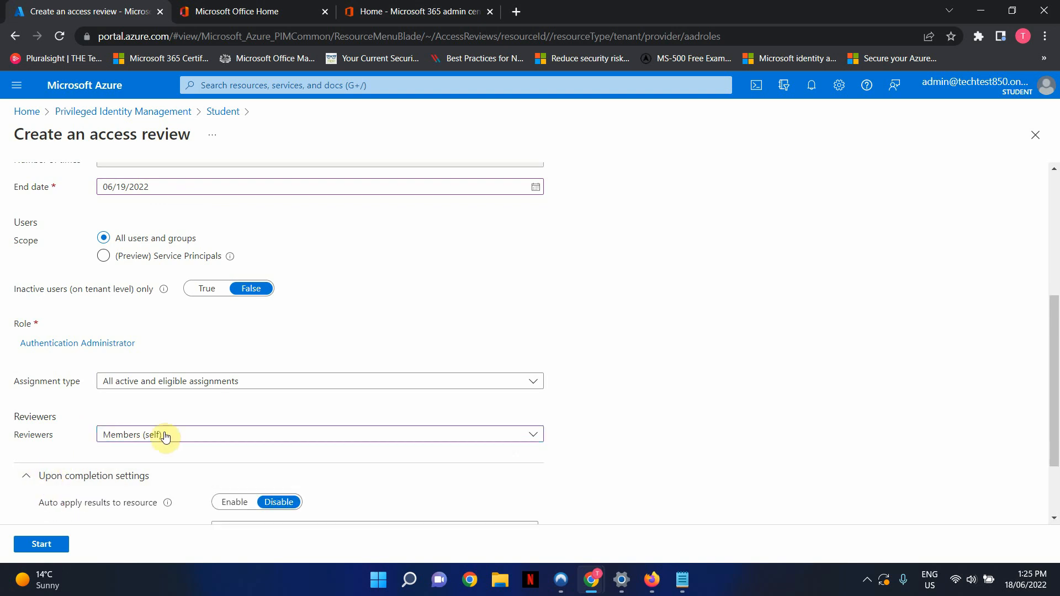
{"action": "scroll", "coordinate": [165, 436], "scroll_direction": "down", "scroll_amount": 2}
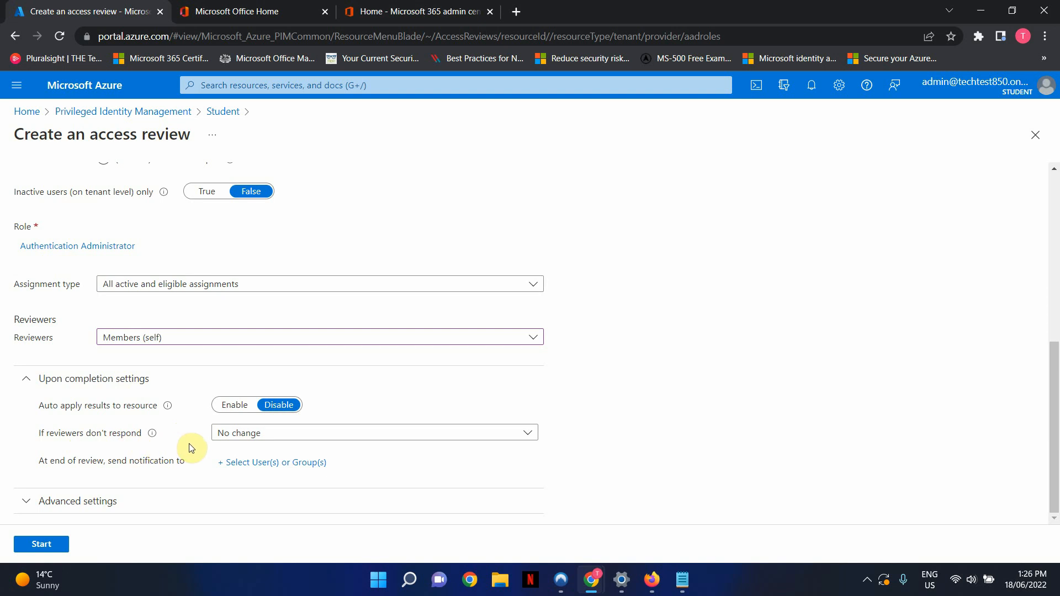
{"action": "left_click", "coordinate": [233, 434]}
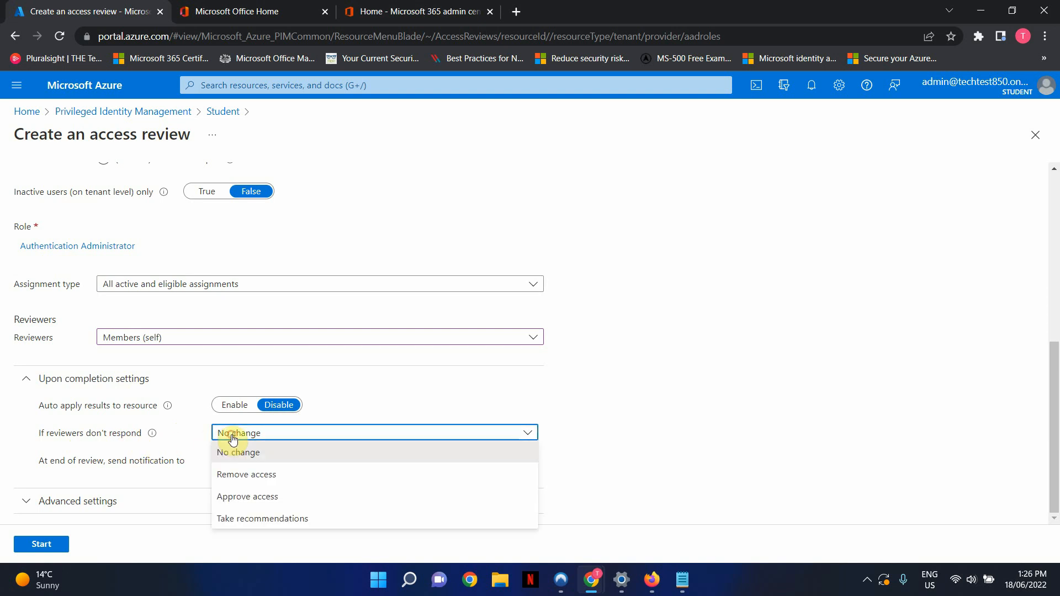
{"action": "left_click", "coordinate": [393, 398]}
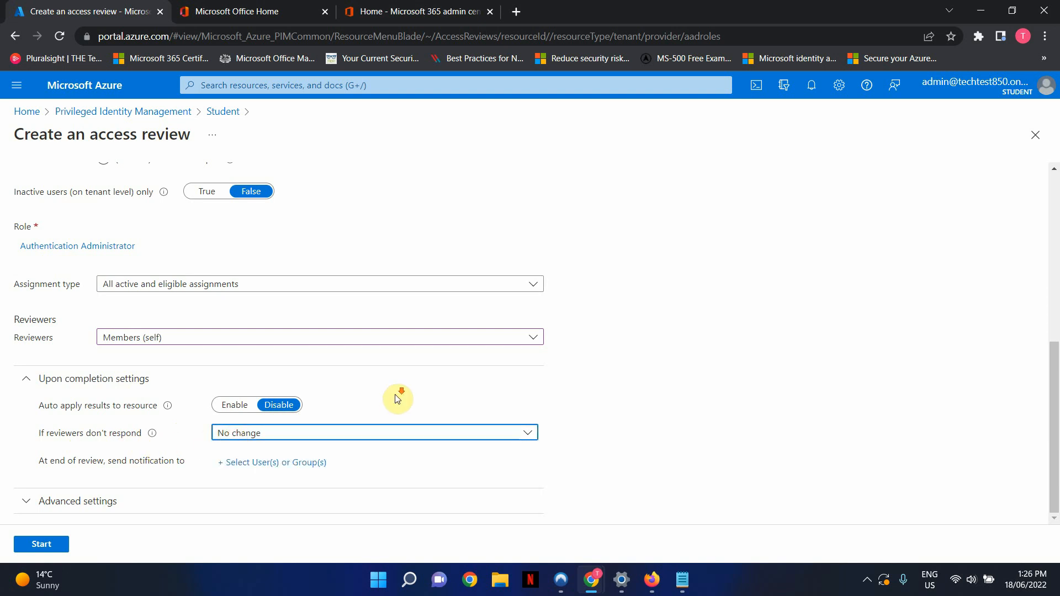
{"action": "left_click", "coordinate": [387, 435]}
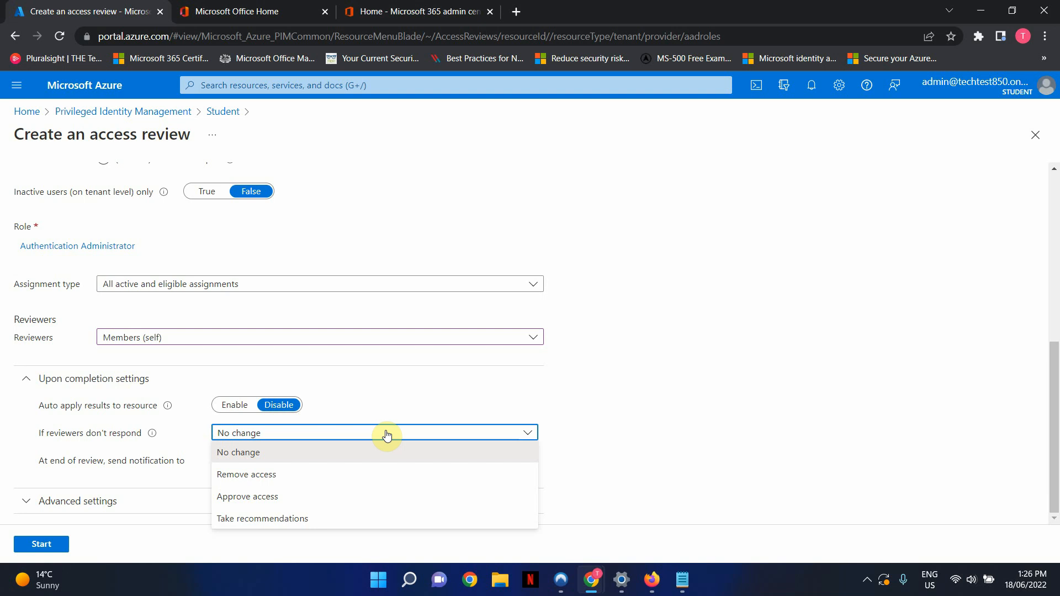
{"action": "left_click", "coordinate": [289, 450]}
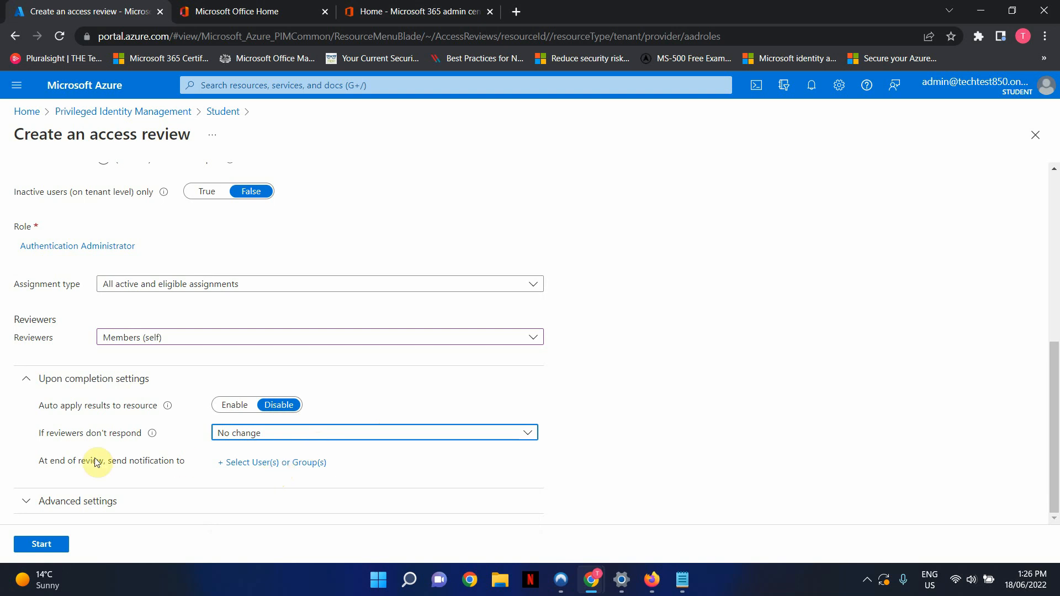
- Search the recipients for "tech" and select the Tech Admin account for the end-of-review notification
{"action": "left_click", "coordinate": [258, 464]}
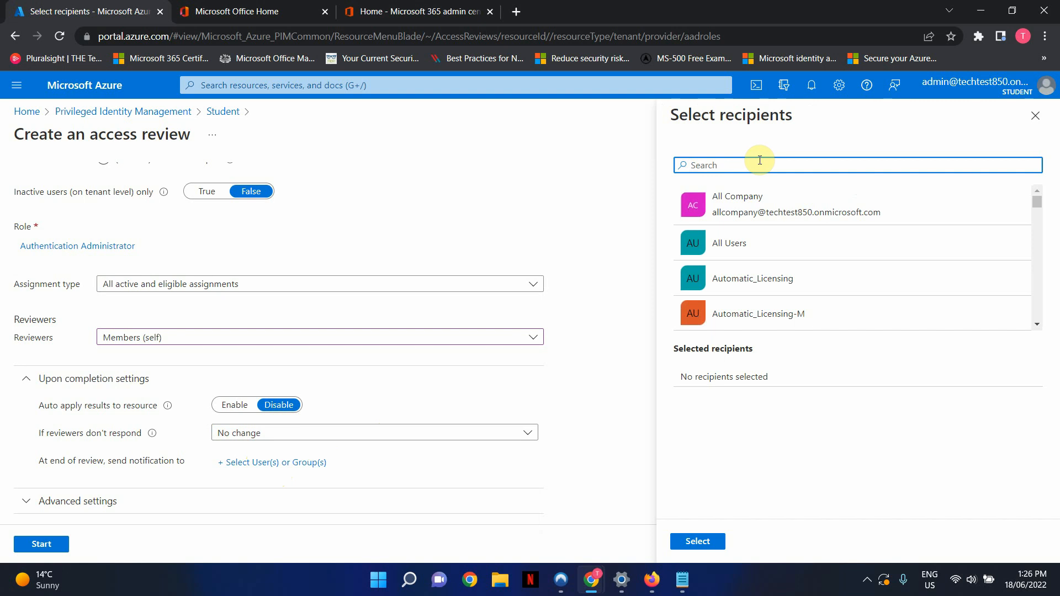
{"action": "type", "text": "tech"}
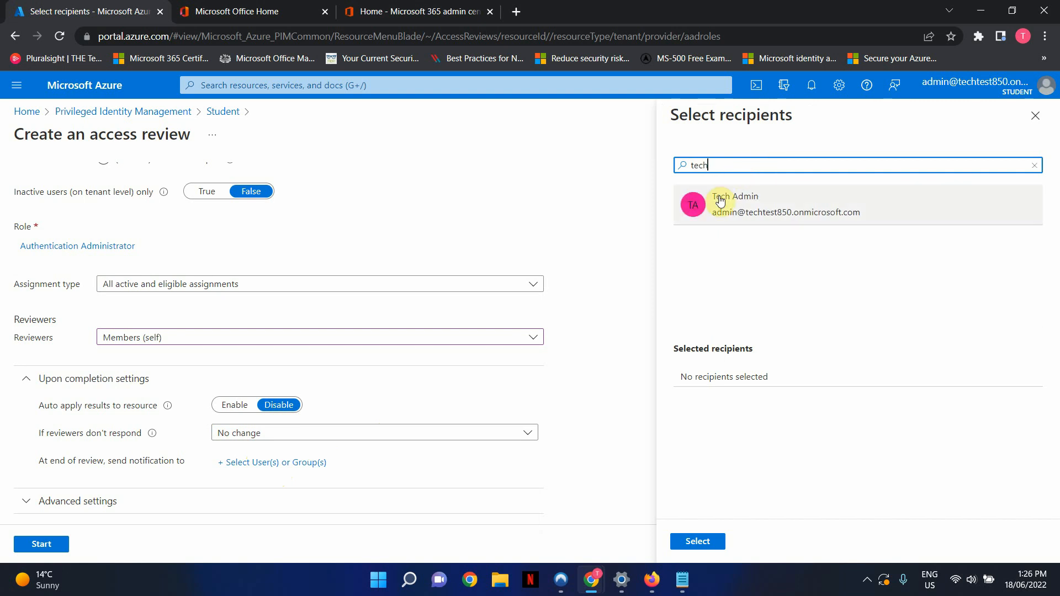
{"action": "left_click", "coordinate": [720, 201]}
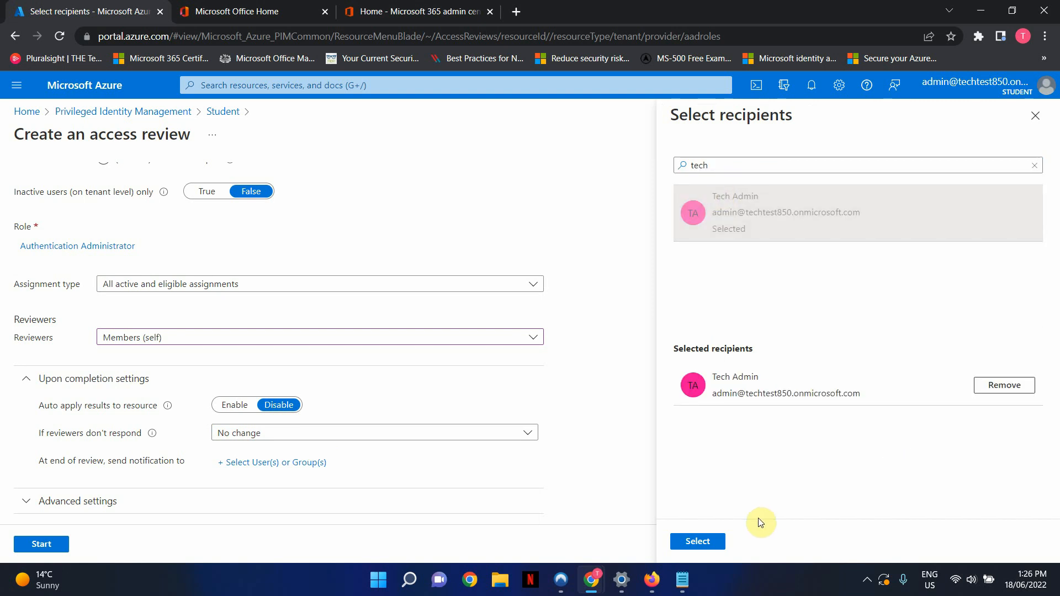
{"action": "left_click", "coordinate": [710, 542]}
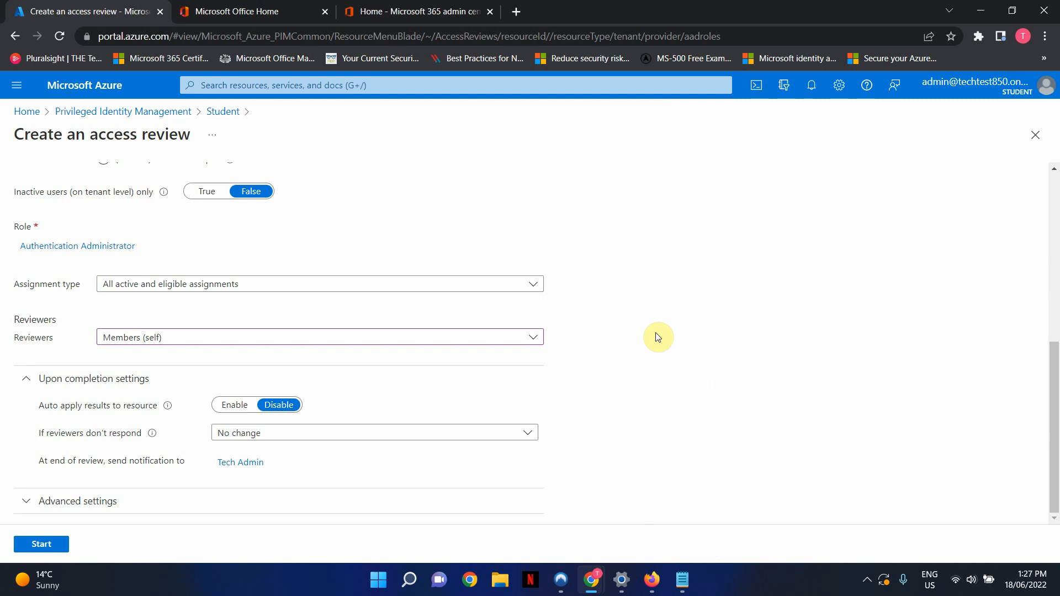
- Start the access review and refresh the access reviews list to check its status
{"action": "left_click", "coordinate": [58, 546]}
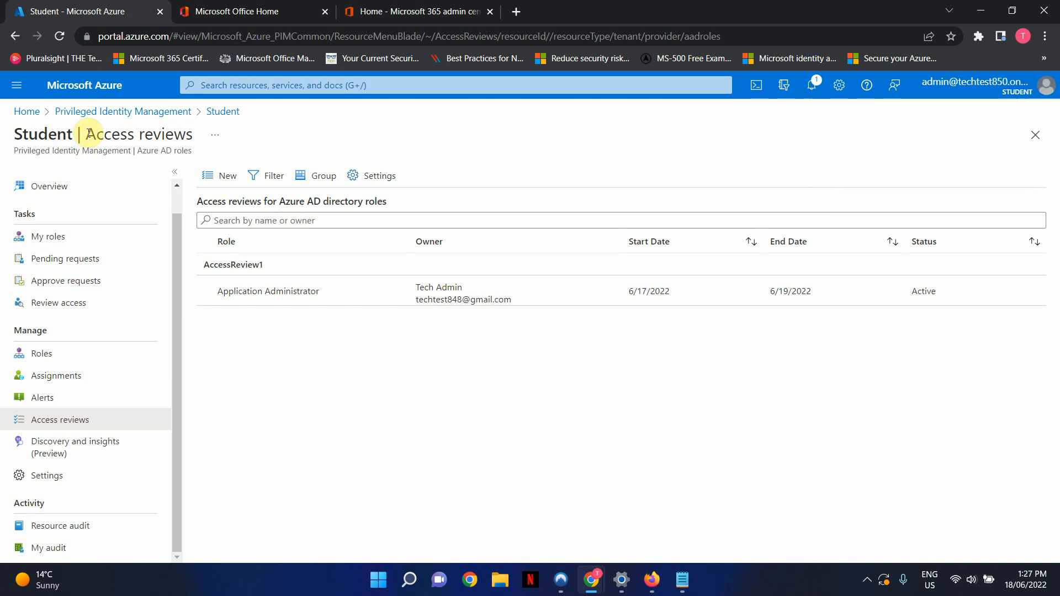
{"action": "left_click", "coordinate": [62, 34]}
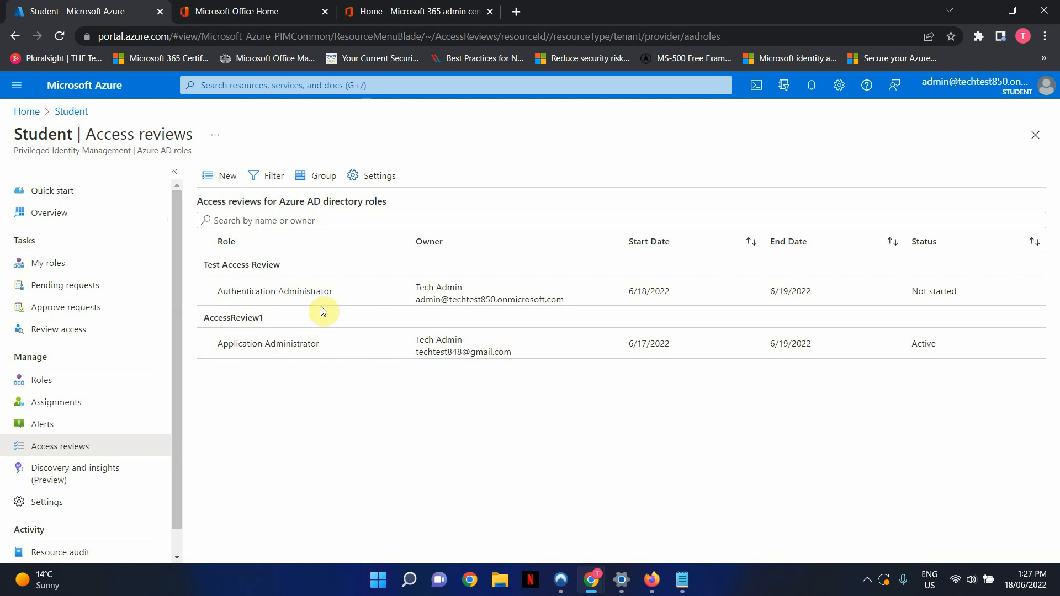
{"action": "left_click", "coordinate": [55, 35]}
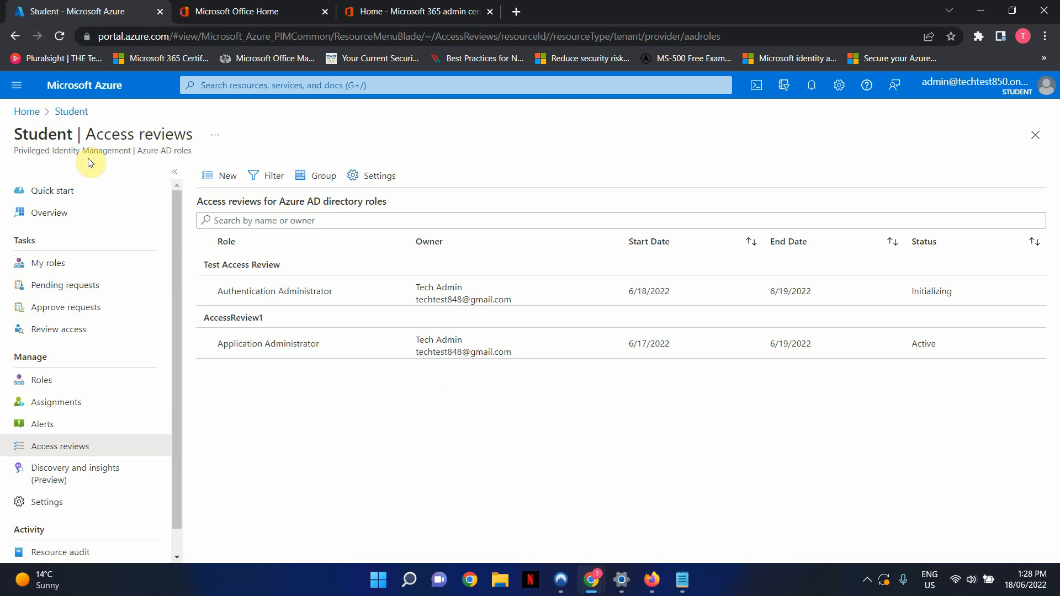
{"action": "scroll", "coordinate": [88, 253], "scroll_direction": "down", "scroll_amount": 1}
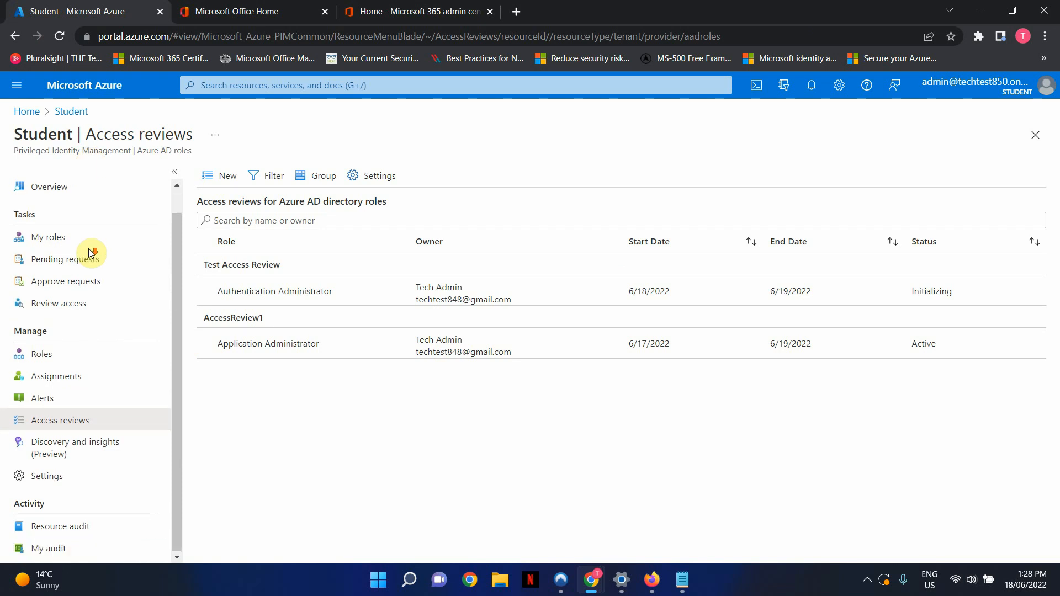
{"action": "scroll", "coordinate": [61, 260], "scroll_direction": "up", "scroll_amount": 1}
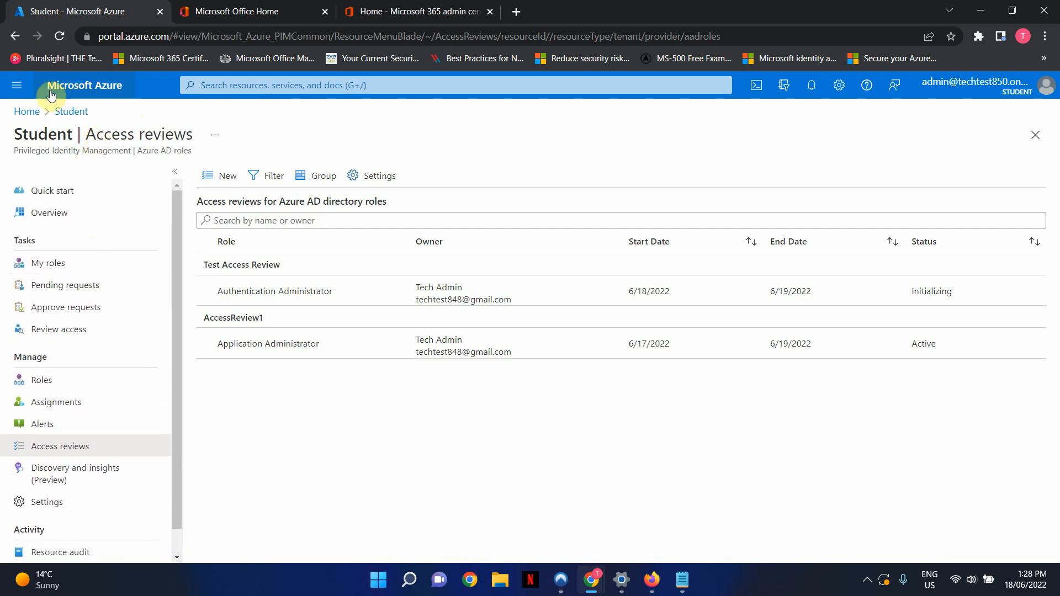
- Open the Authentication Administrator role from the Azure AD roles in Privileged Identity Management to view its eligible assignments
{"action": "left_click", "coordinate": [24, 88]}
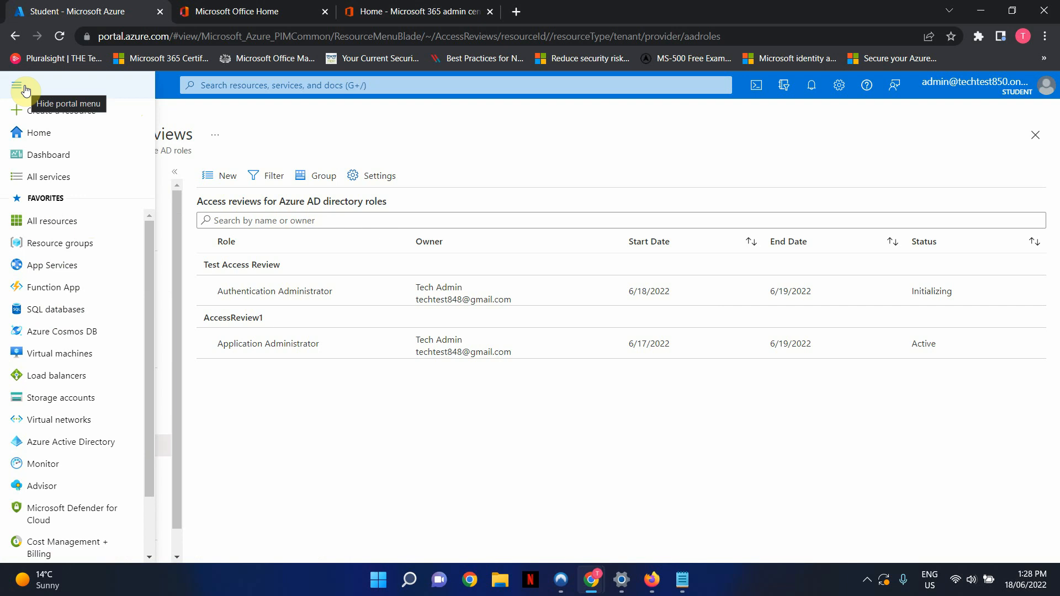
{"action": "left_click", "coordinate": [288, 88]}
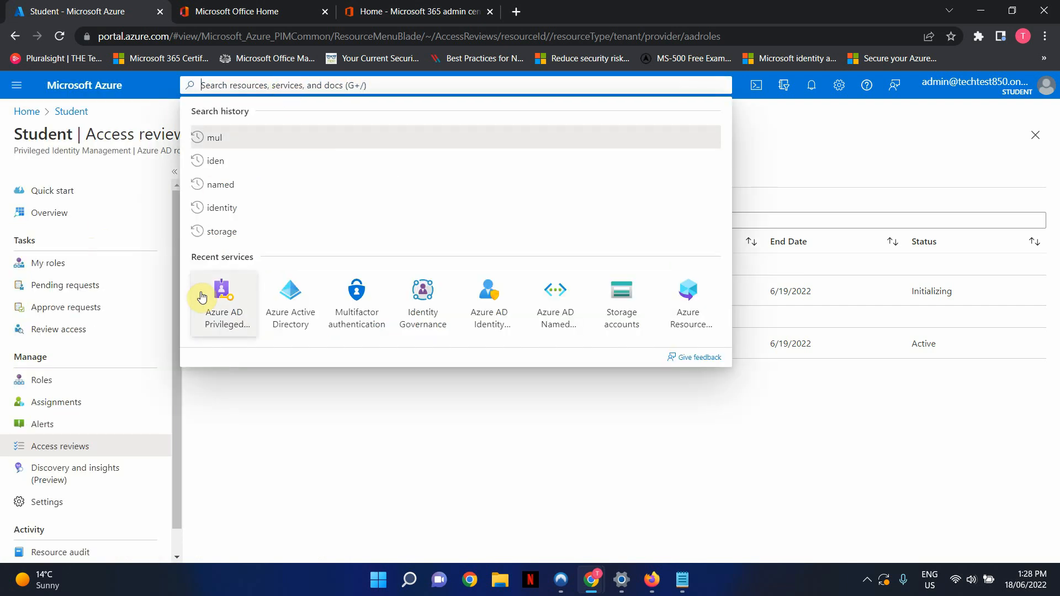
{"action": "left_click", "coordinate": [215, 310]}
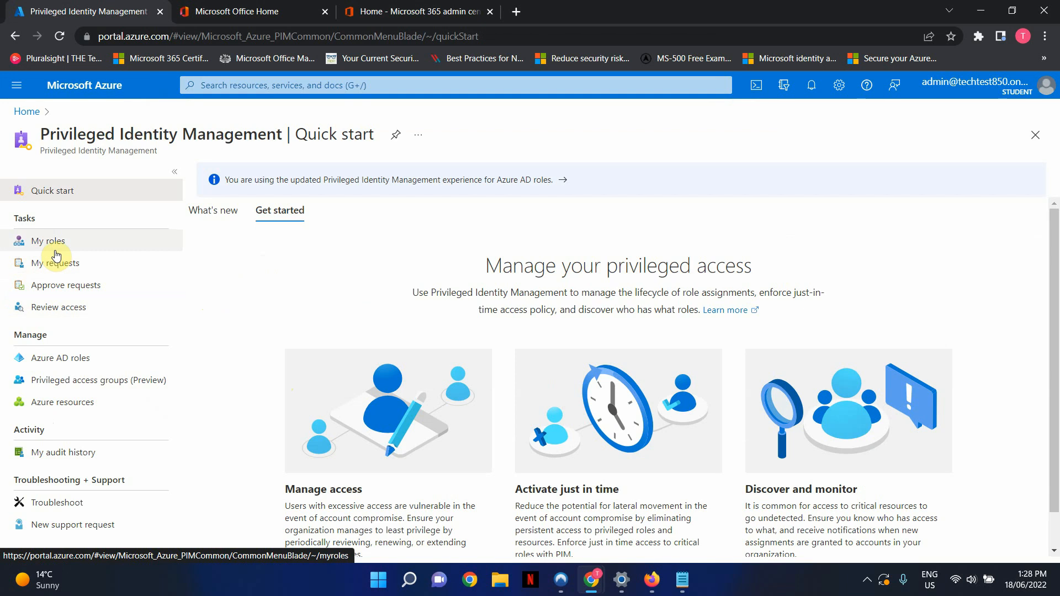
{"action": "left_click", "coordinate": [77, 359]}
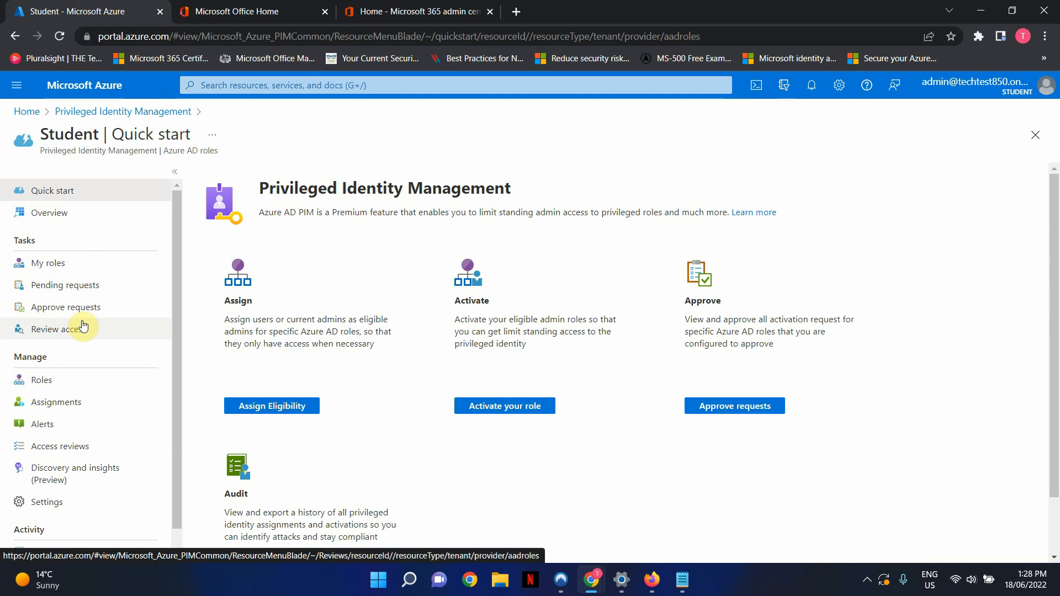
{"action": "left_click", "coordinate": [76, 387]}
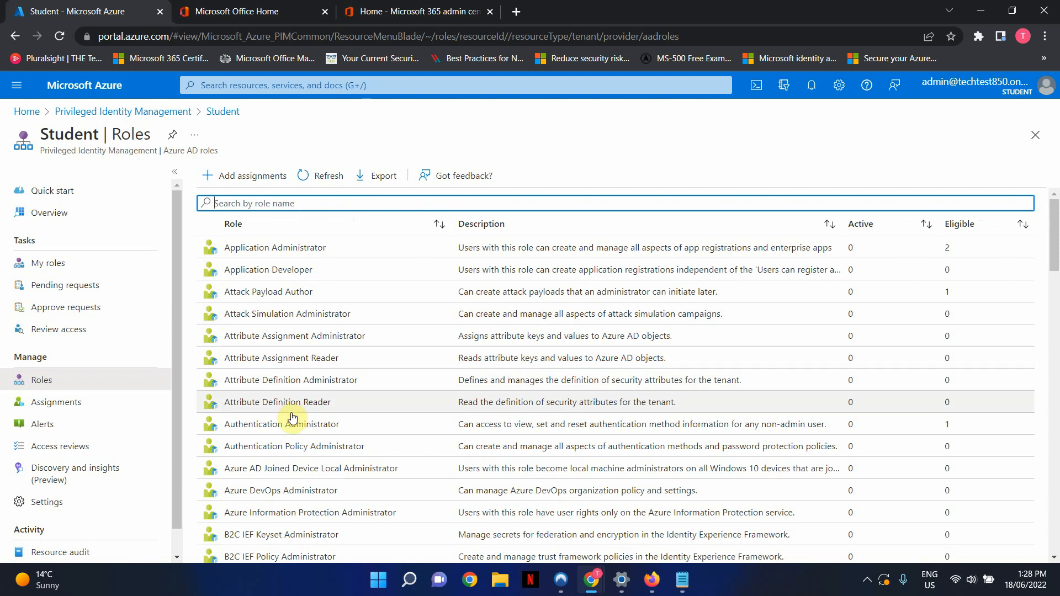
{"action": "left_click", "coordinate": [275, 426]}
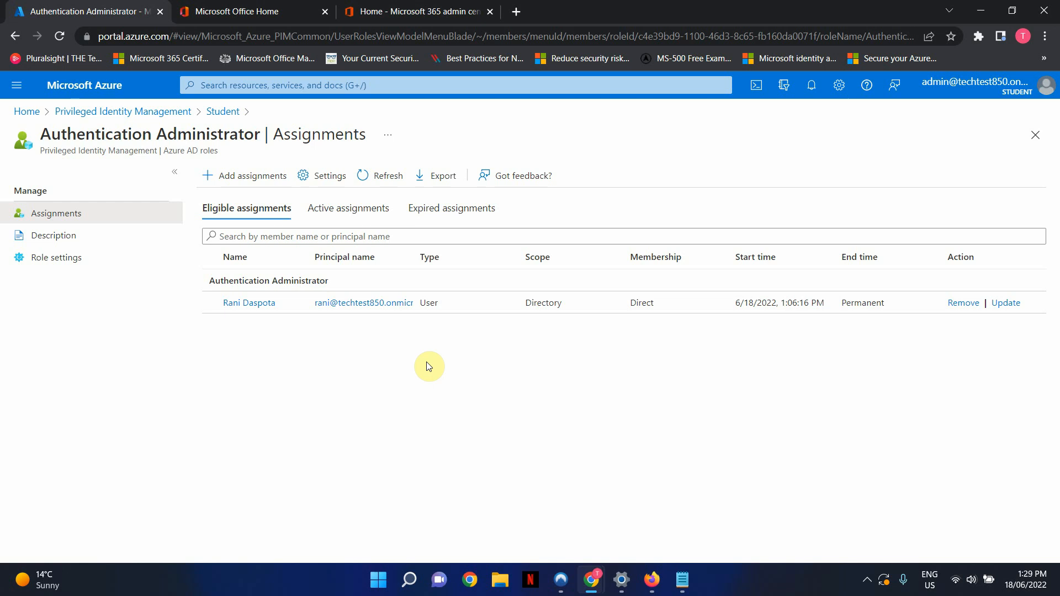
- Switch to Firefox and reload the role member's Outlook mailbox
{"action": "left_click", "coordinate": [651, 581]}
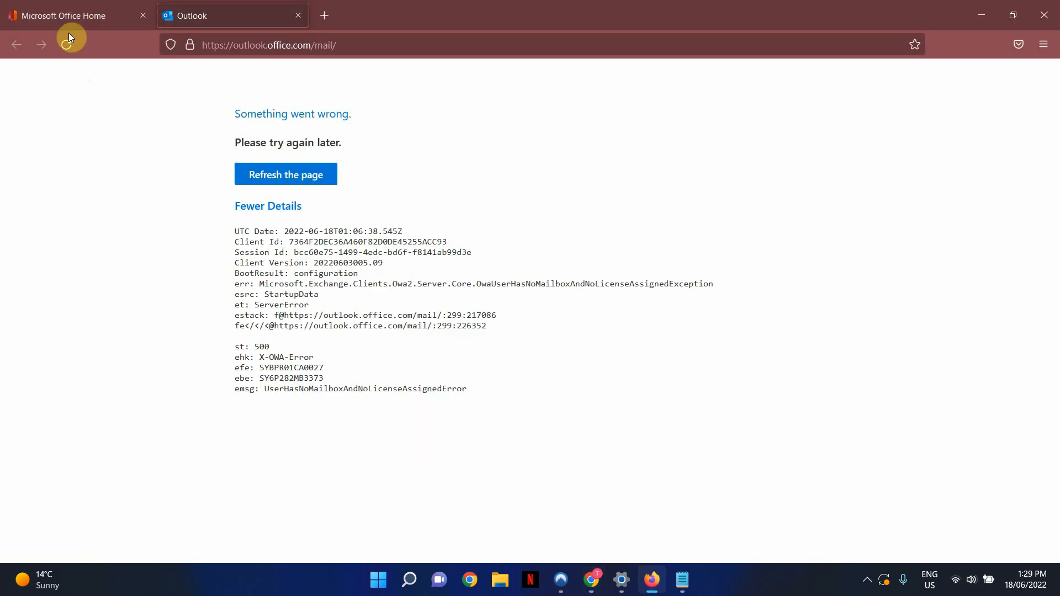
{"action": "left_click", "coordinate": [71, 15]}
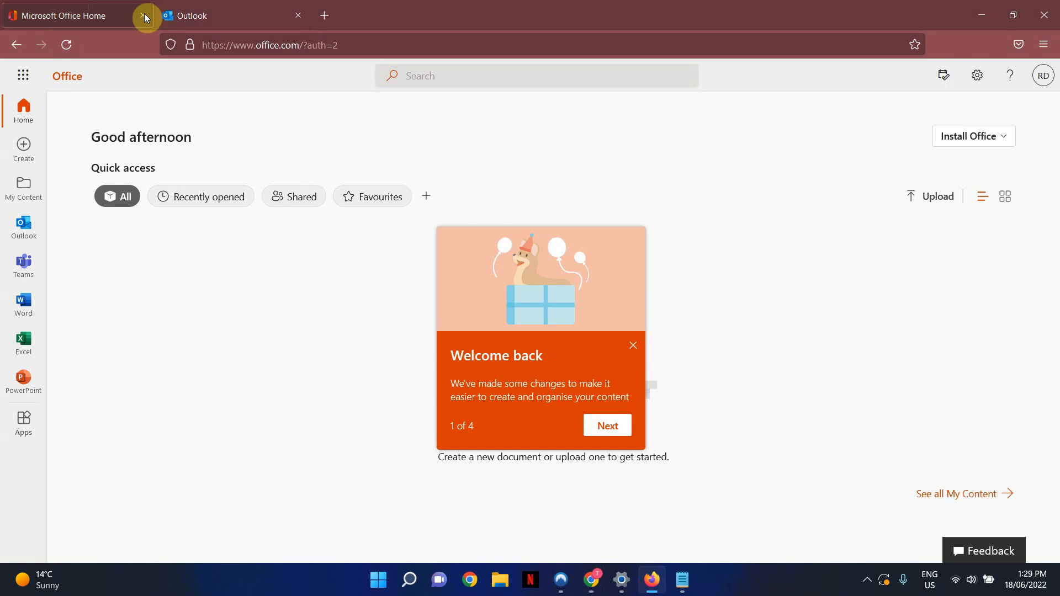
{"action": "left_click", "coordinate": [191, 13]}
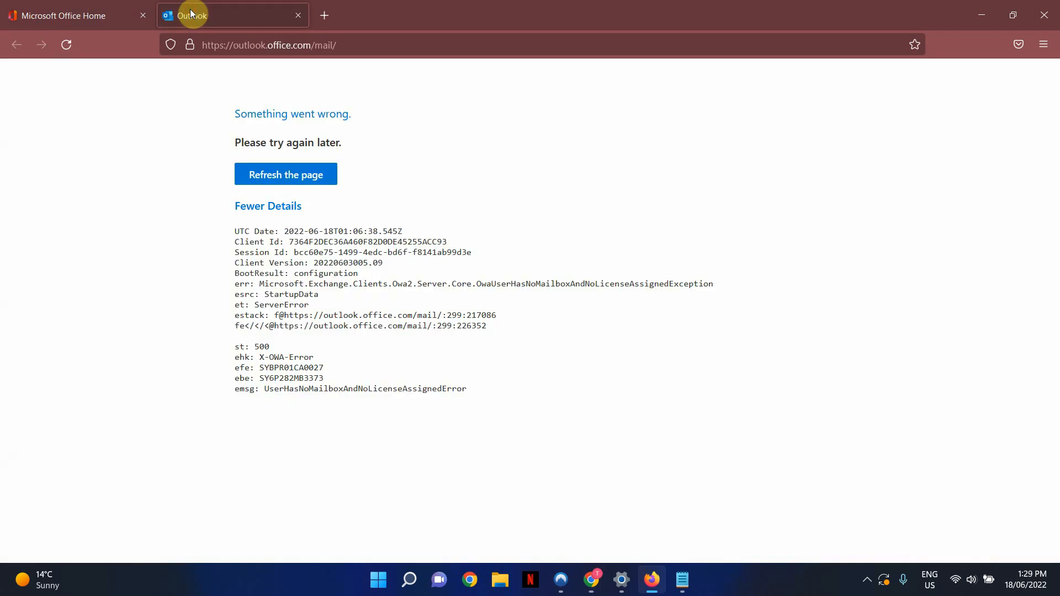
{"action": "left_click", "coordinate": [72, 45]}
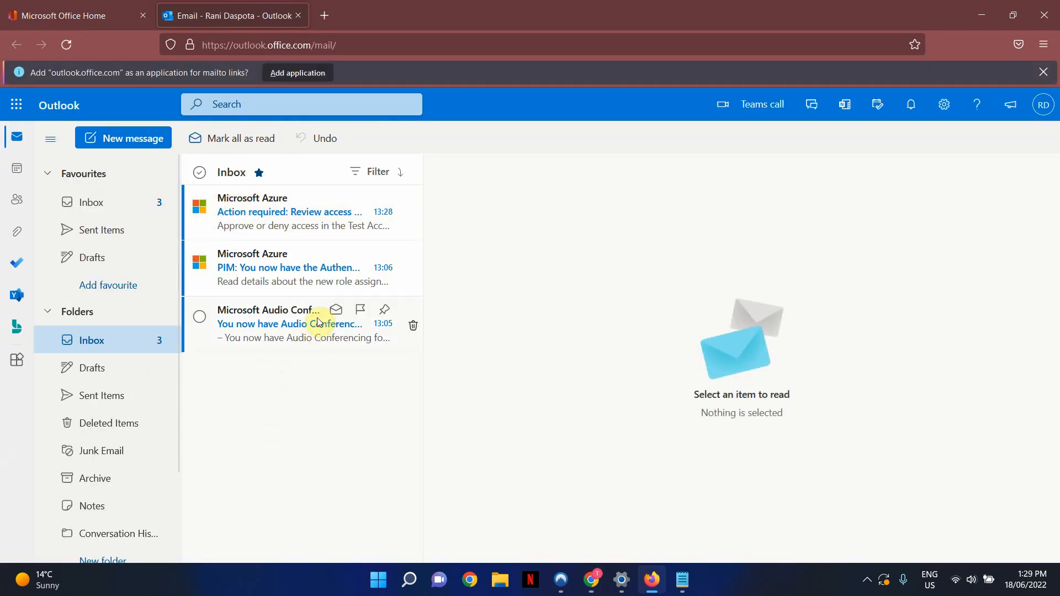
- Open the Microsoft Azure email requesting a review of the Authentication Administrator role and start the review from it
{"action": "left_click", "coordinate": [288, 219]}
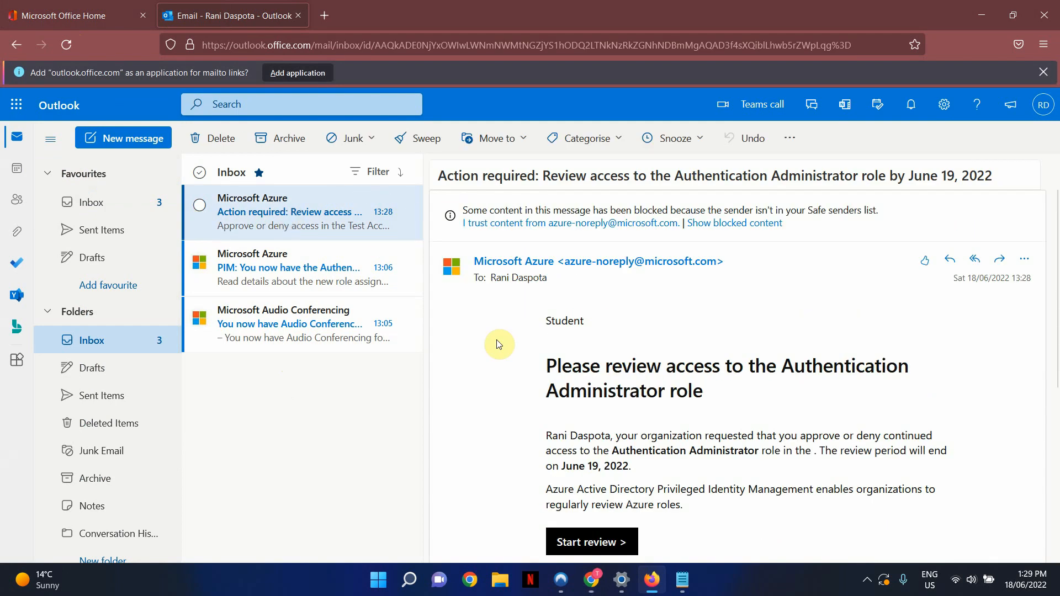
{"action": "scroll", "coordinate": [499, 344], "scroll_direction": "down", "scroll_amount": 2}
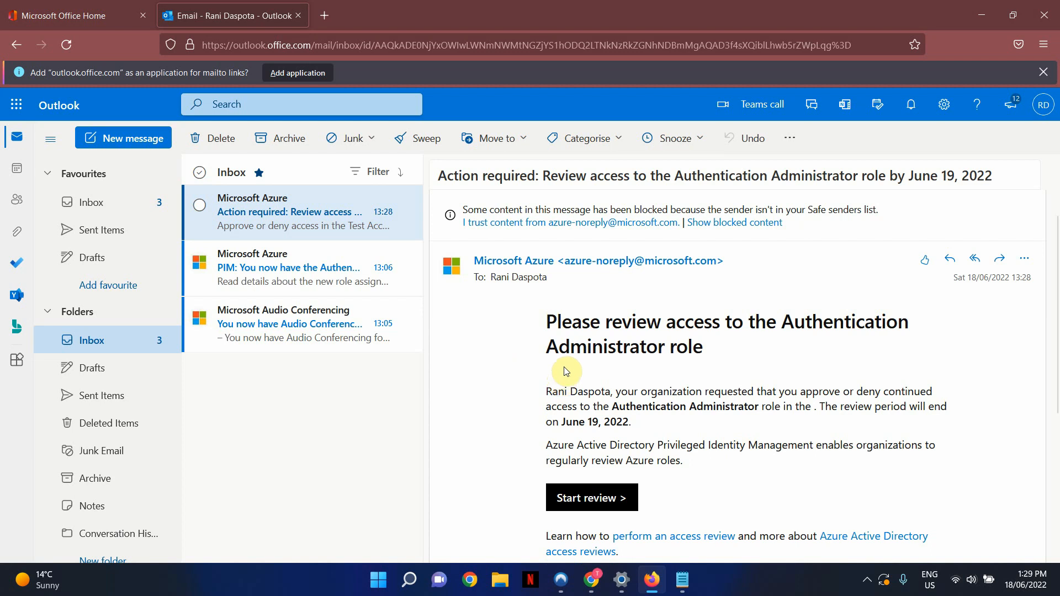
{"action": "left_click", "coordinate": [579, 499]}
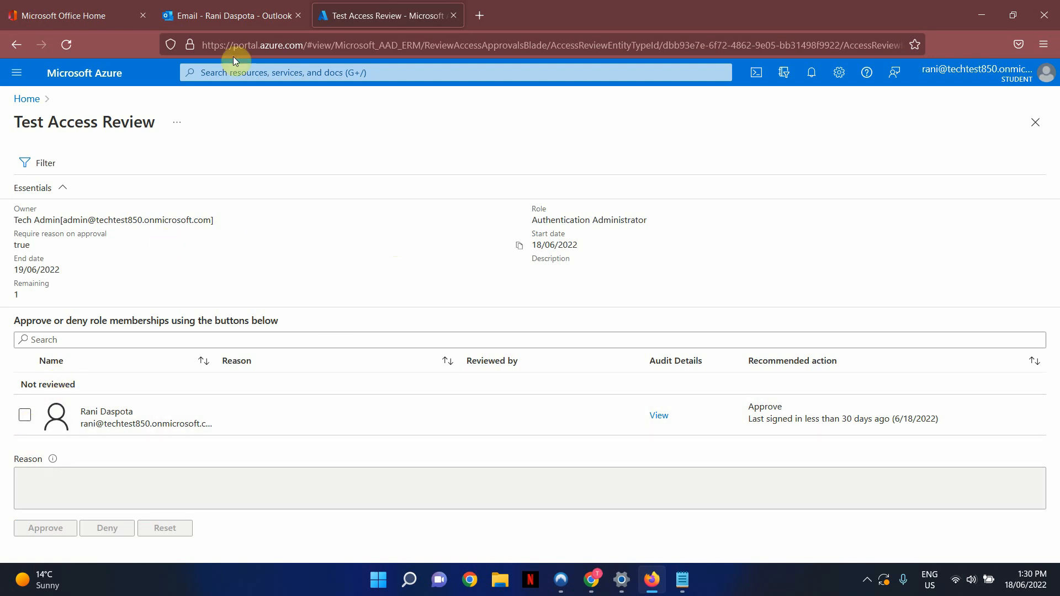
- Approve the listed member's access in Test Access Review with the reason "I'd like to have this role"
{"action": "left_click", "coordinate": [24, 414]}
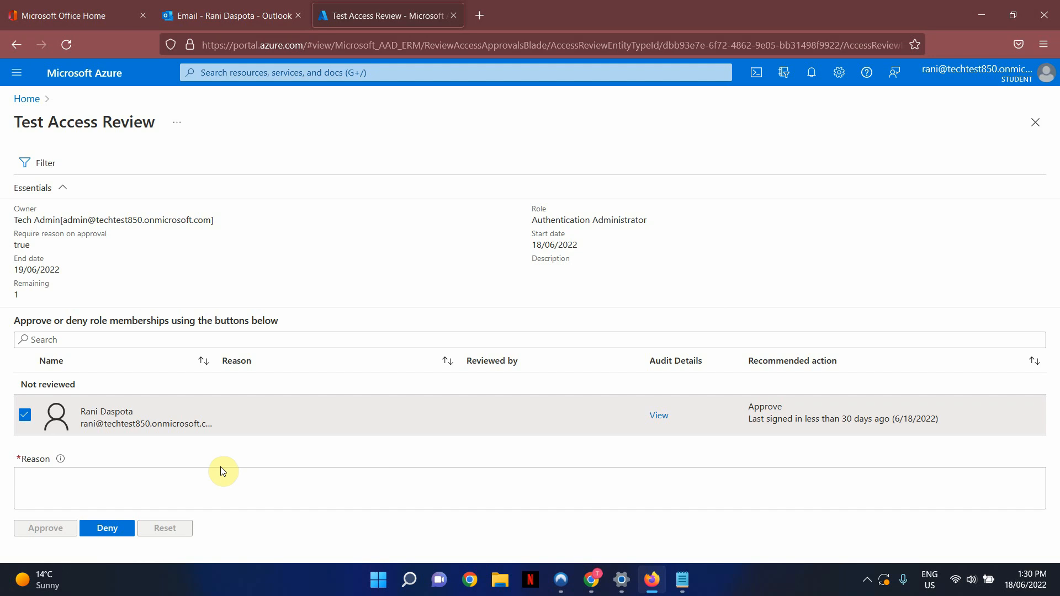
{"action": "left_click", "coordinate": [210, 500]}
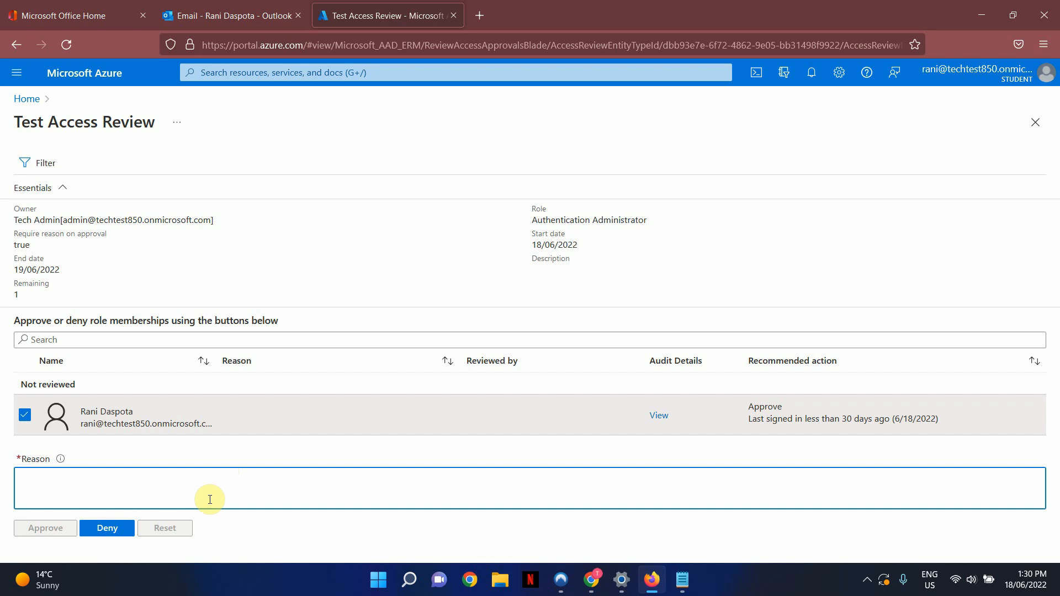
{"action": "type", "text": "I'd "}
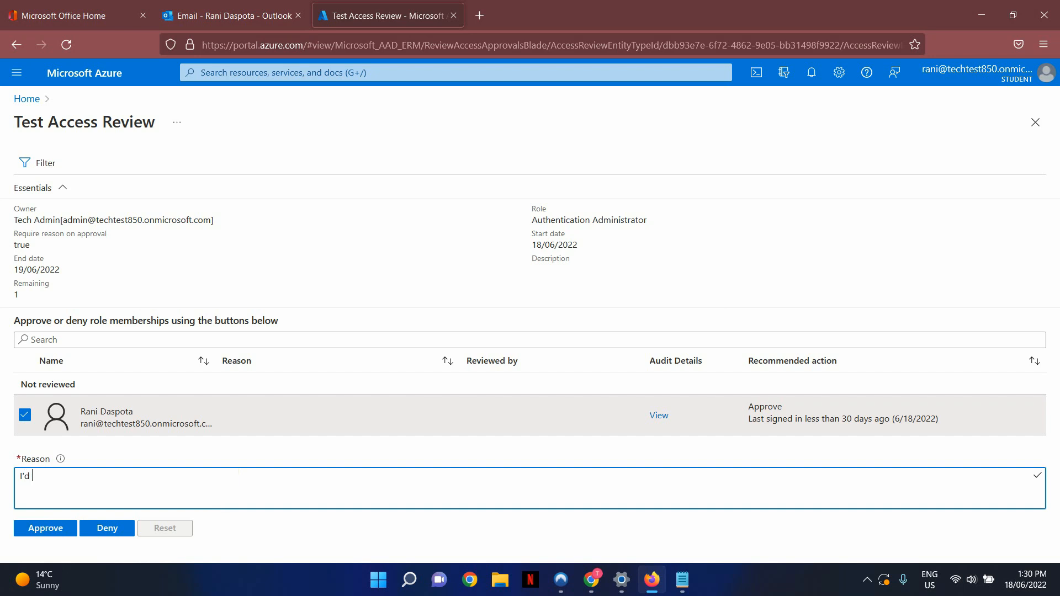
{"action": "type", "text": "like to have this role"}
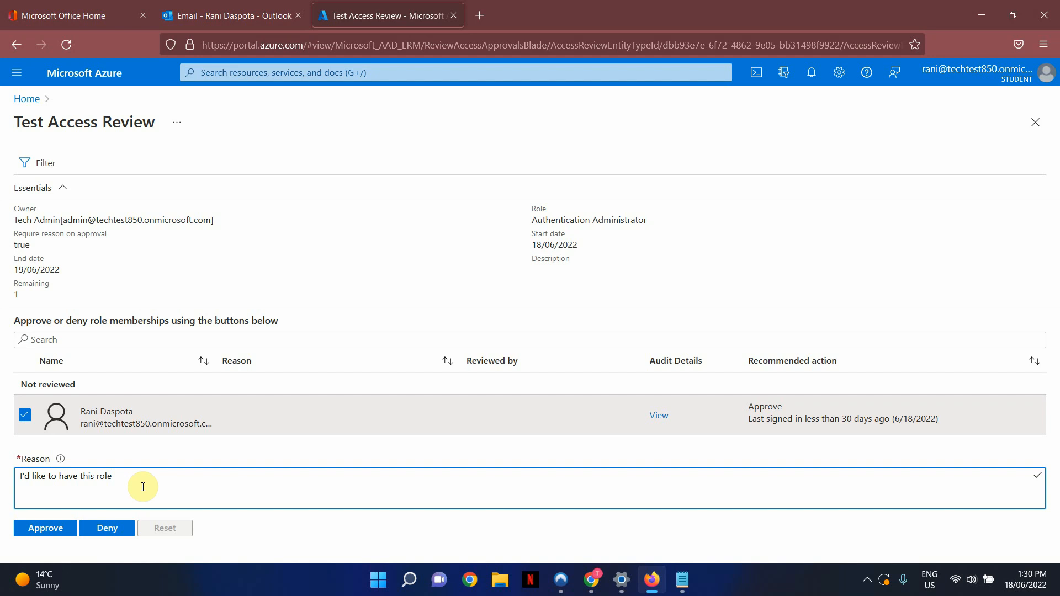
{"action": "left_click", "coordinate": [38, 531]}
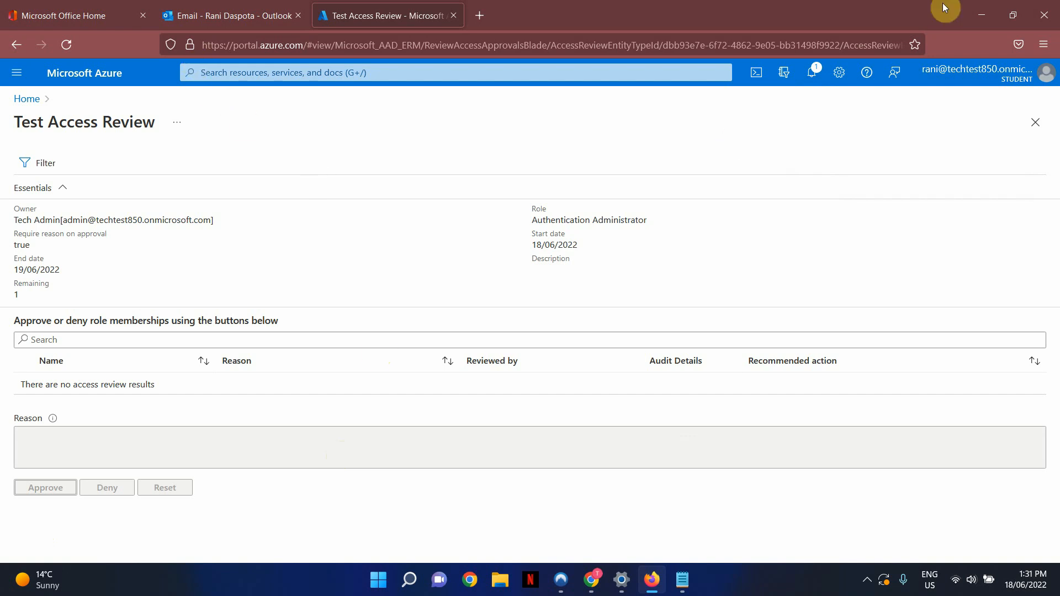
- Return to the admin's Azure portal in Chrome and open the Authentication Administrator access review from the Azure AD roles' access reviews
{"action": "left_click", "coordinate": [1013, 15]}
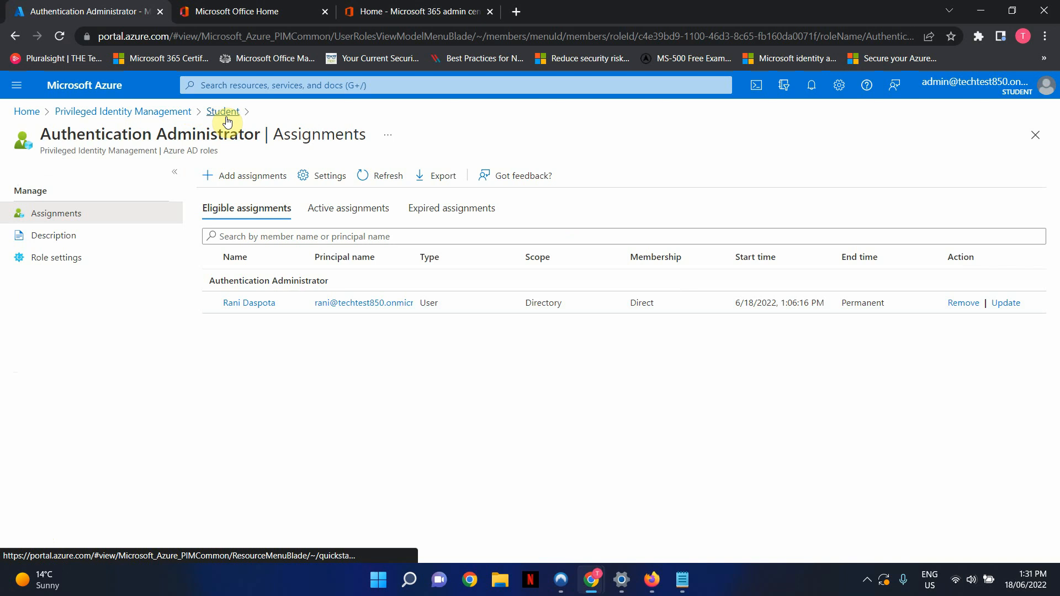
{"action": "left_click", "coordinate": [155, 113]}
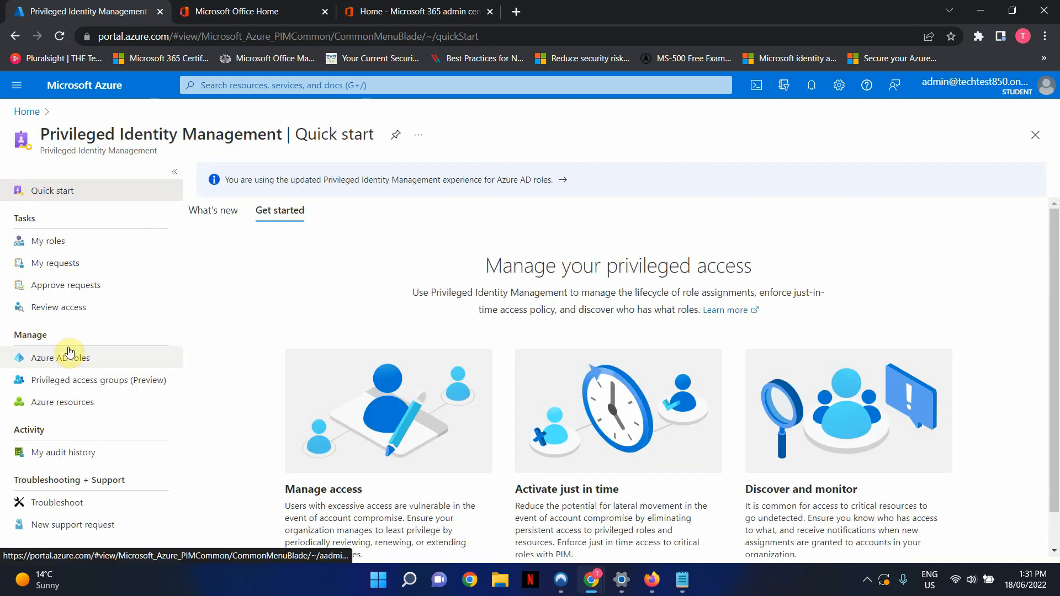
{"action": "left_click", "coordinate": [65, 356]}
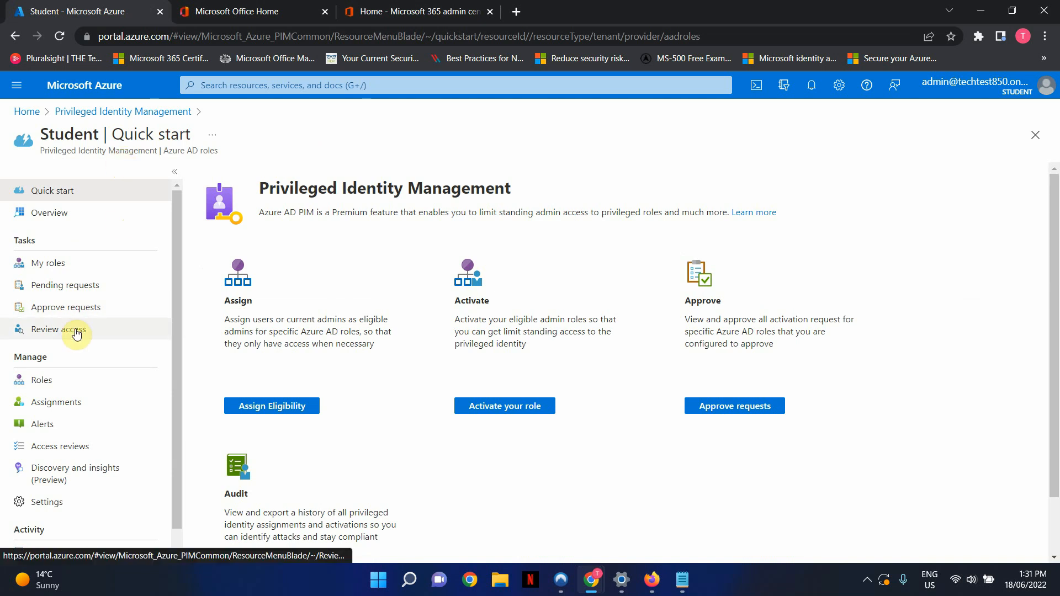
{"action": "scroll", "coordinate": [76, 333], "scroll_direction": "down", "scroll_amount": 1}
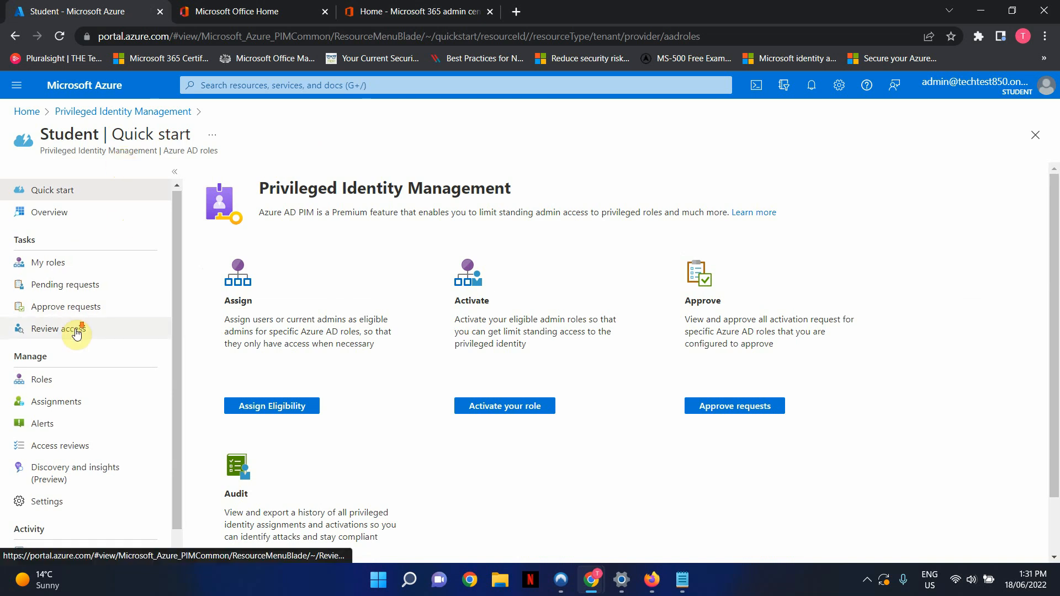
{"action": "left_click", "coordinate": [62, 442]}
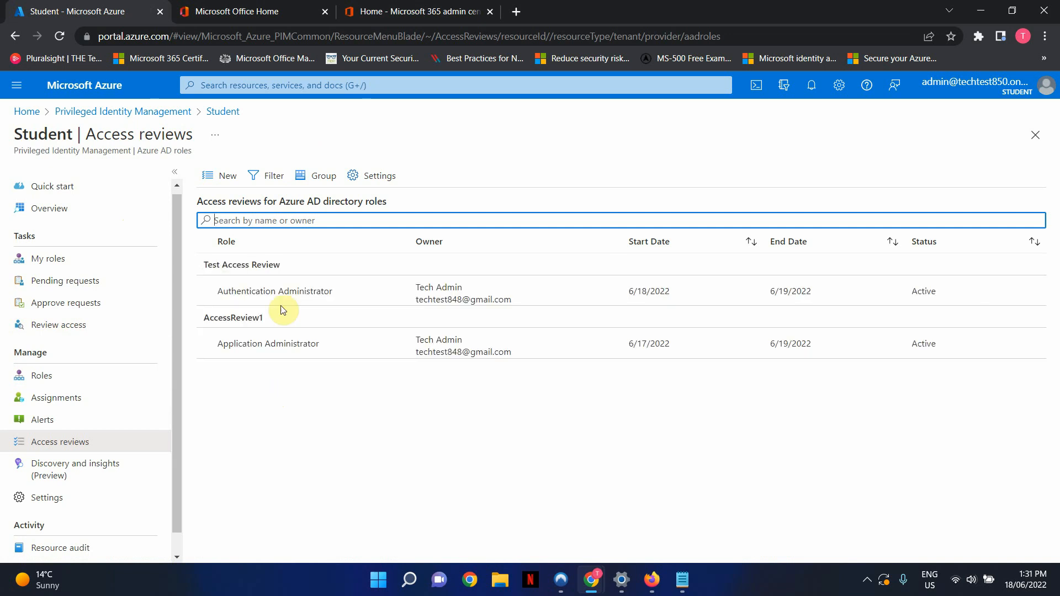
{"action": "left_click", "coordinate": [318, 293]}
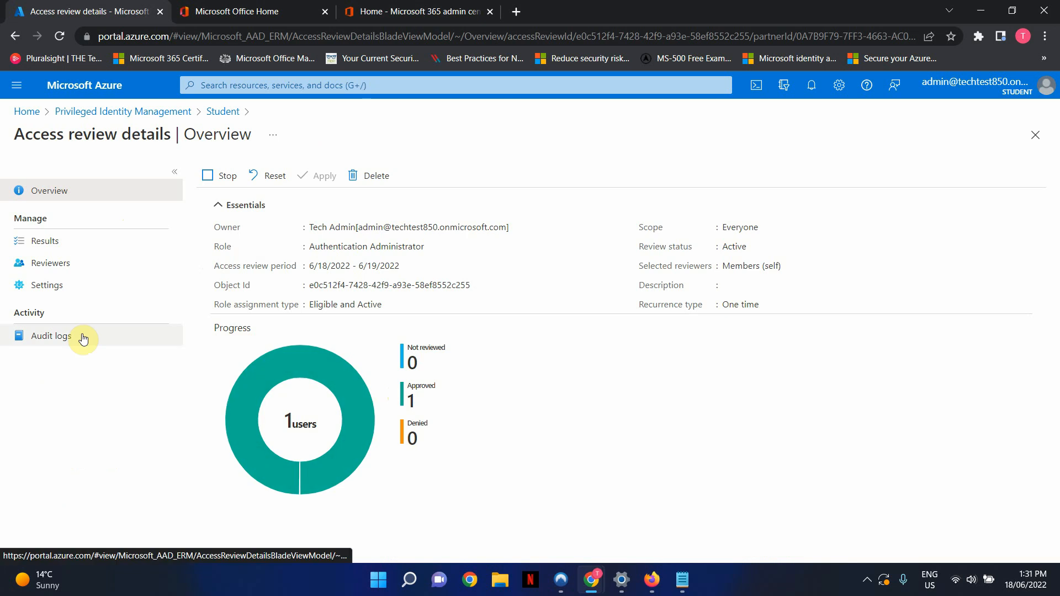
- Examine the access review's results, including the outcome and the reviewer
{"action": "left_click", "coordinate": [80, 247]}
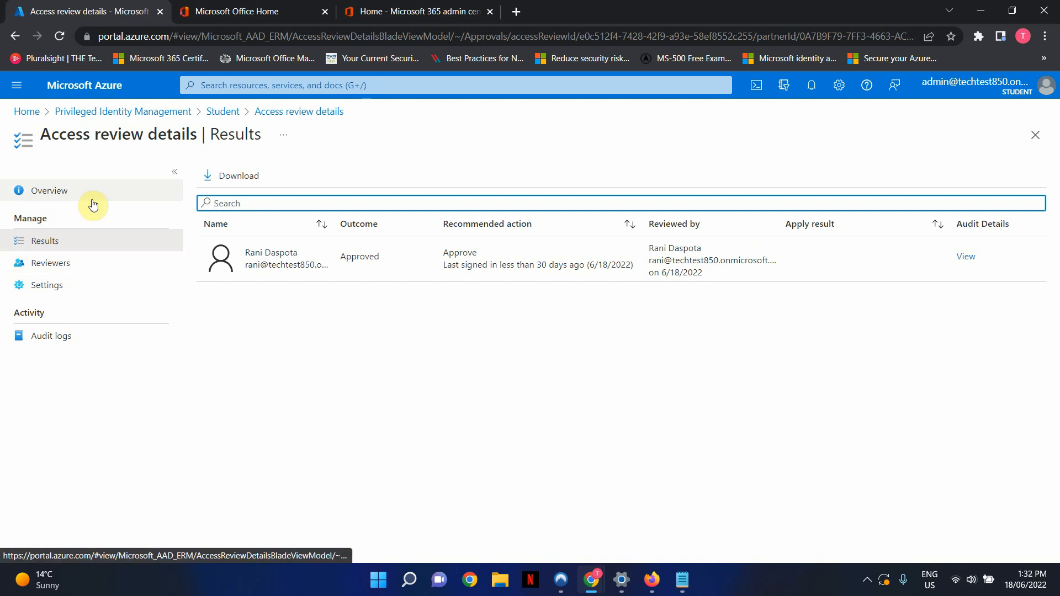
{"action": "left_click", "coordinate": [74, 196]}
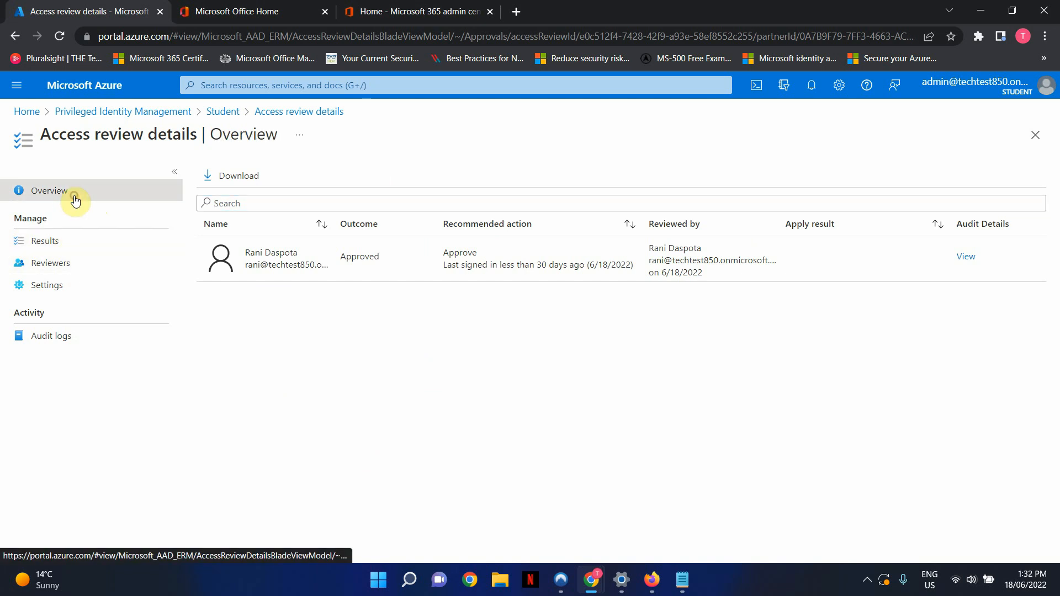
{"action": "left_click", "coordinate": [105, 246]}
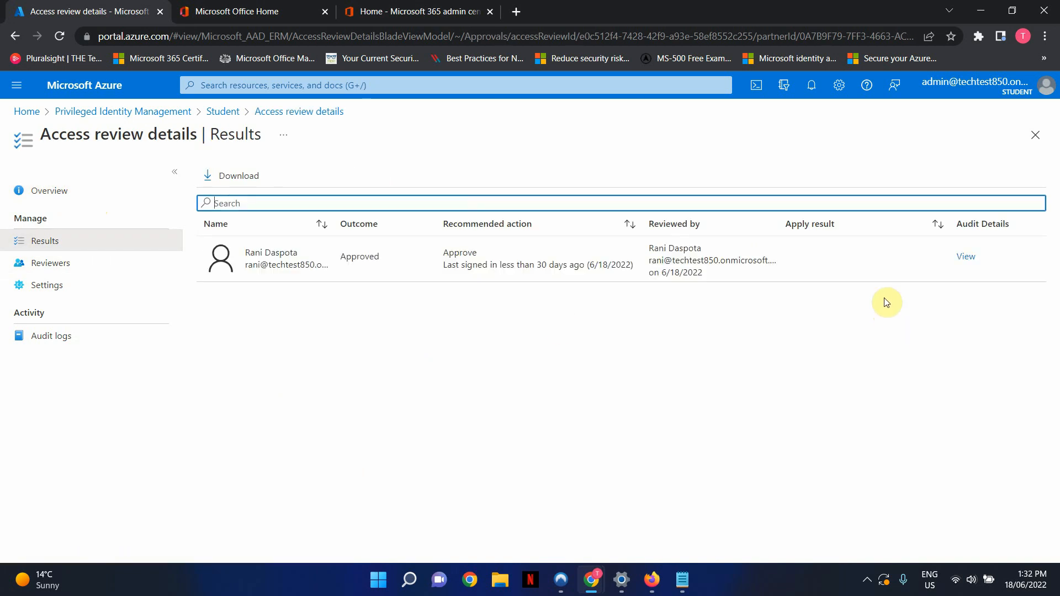
- Examine the reviewed member's audit log and return to the access reviews list
{"action": "left_click", "coordinate": [964, 257]}
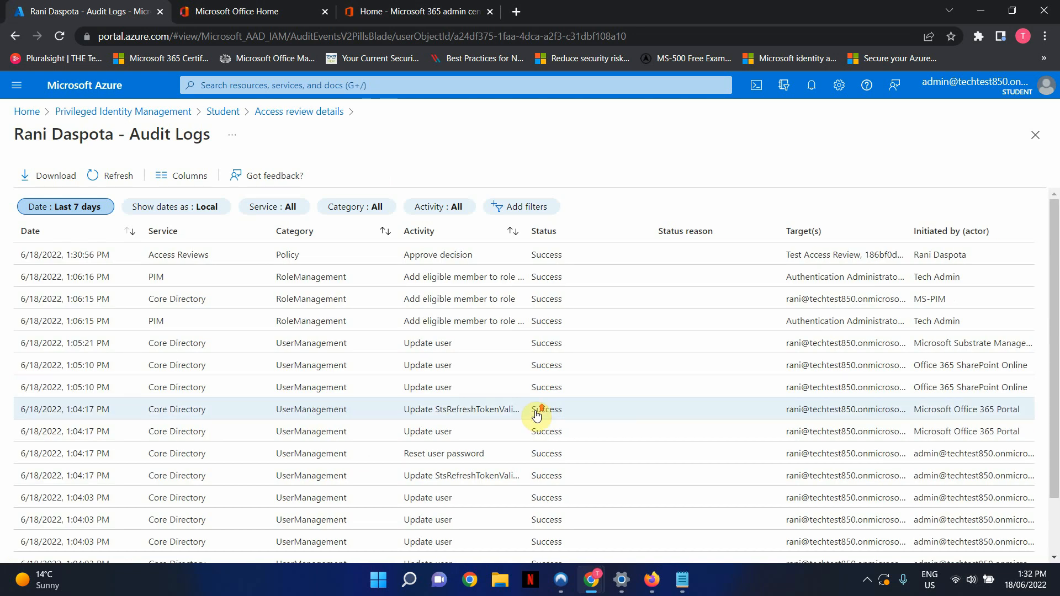
{"action": "scroll", "coordinate": [537, 415], "scroll_direction": "down", "scroll_amount": 1}
{"action": "scroll", "coordinate": [537, 415], "scroll_direction": "up", "scroll_amount": 1}
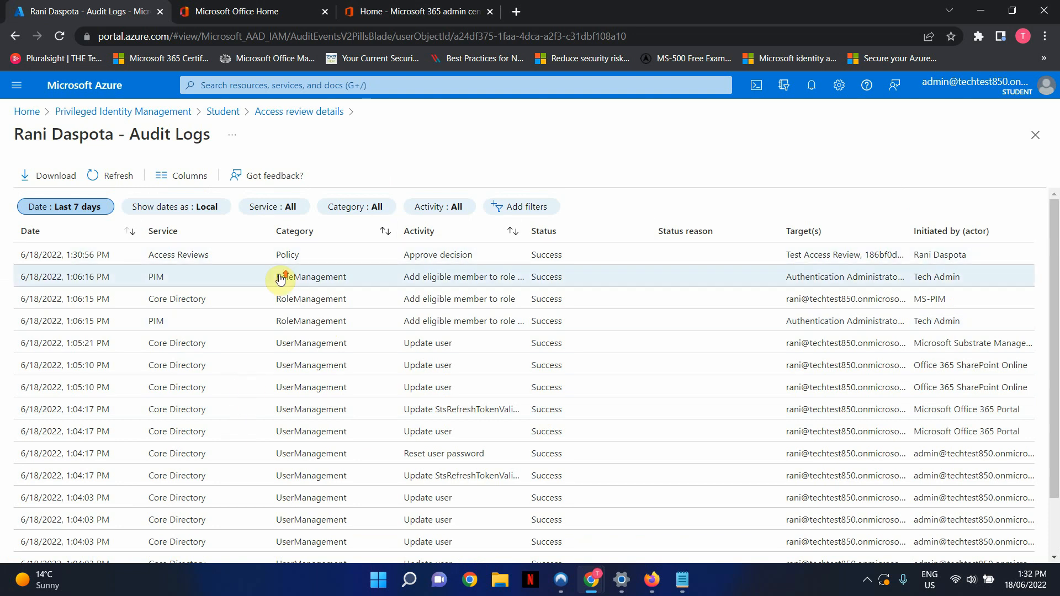
{"action": "left_click", "coordinate": [223, 112]}
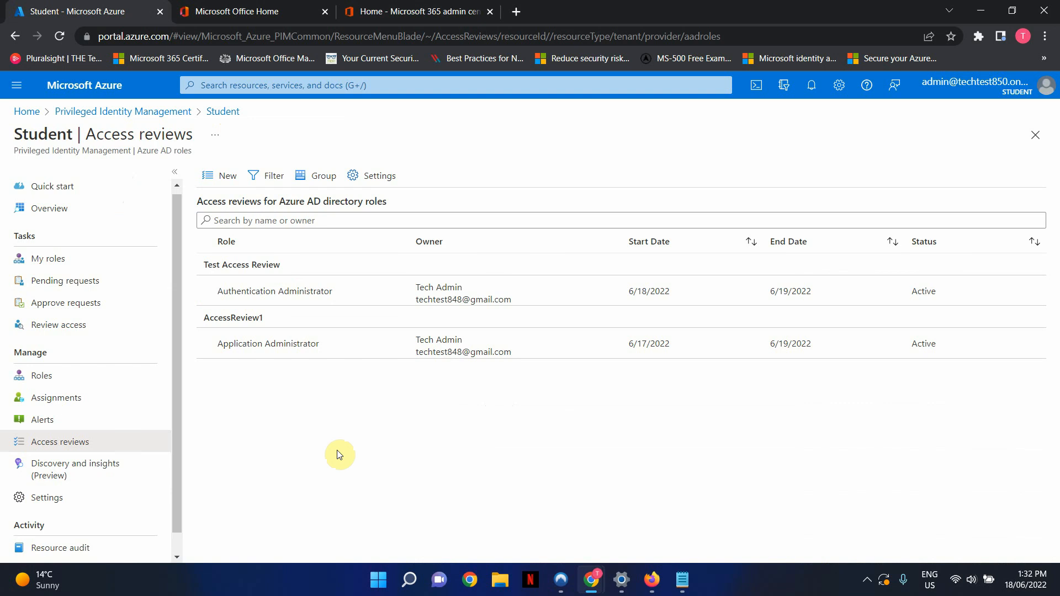
{"action": "left_click", "coordinate": [869, 581]}
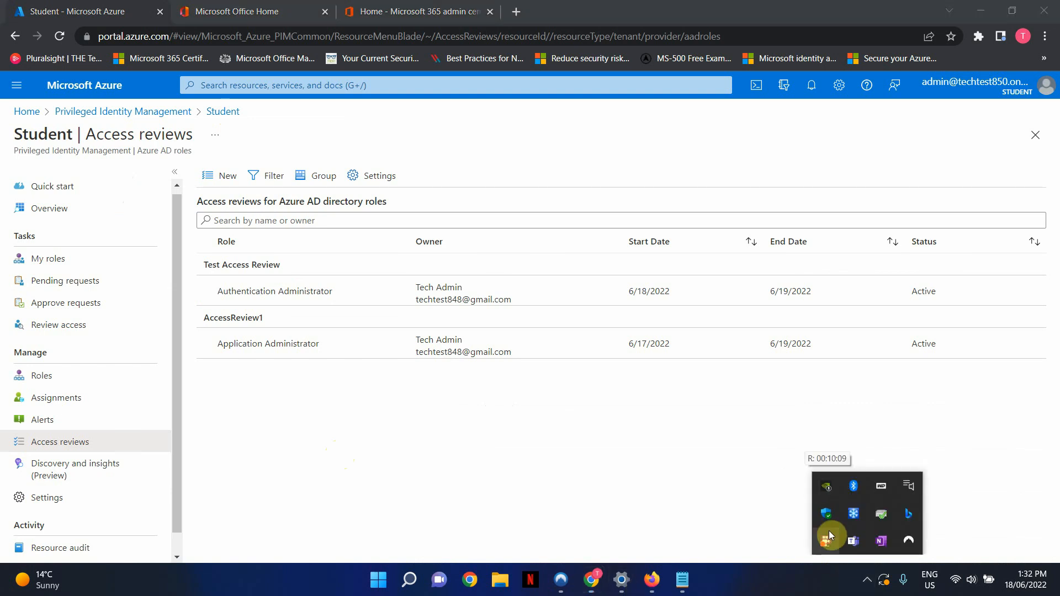